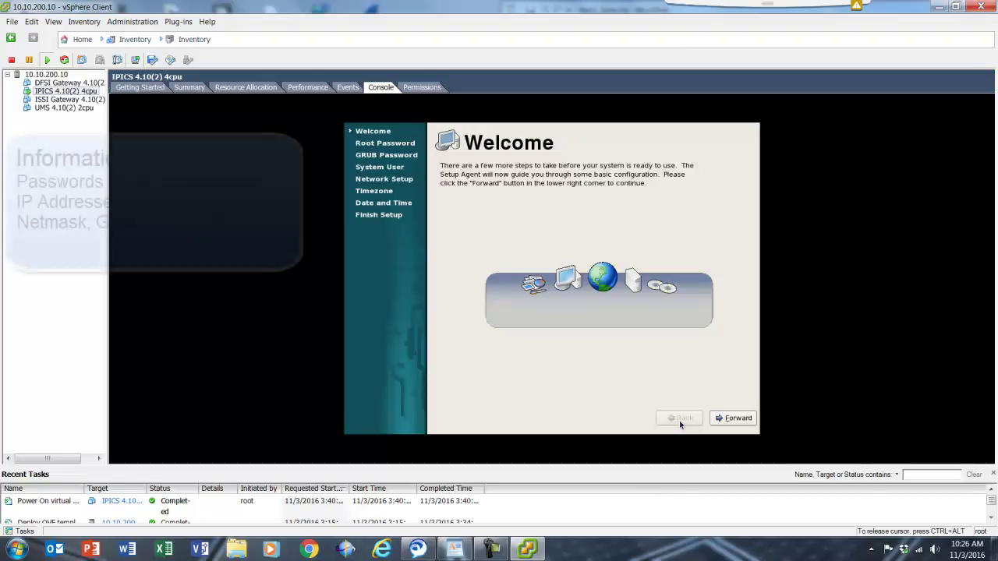
Enter and confirm the IPICS server's root password
left_click(743, 424)
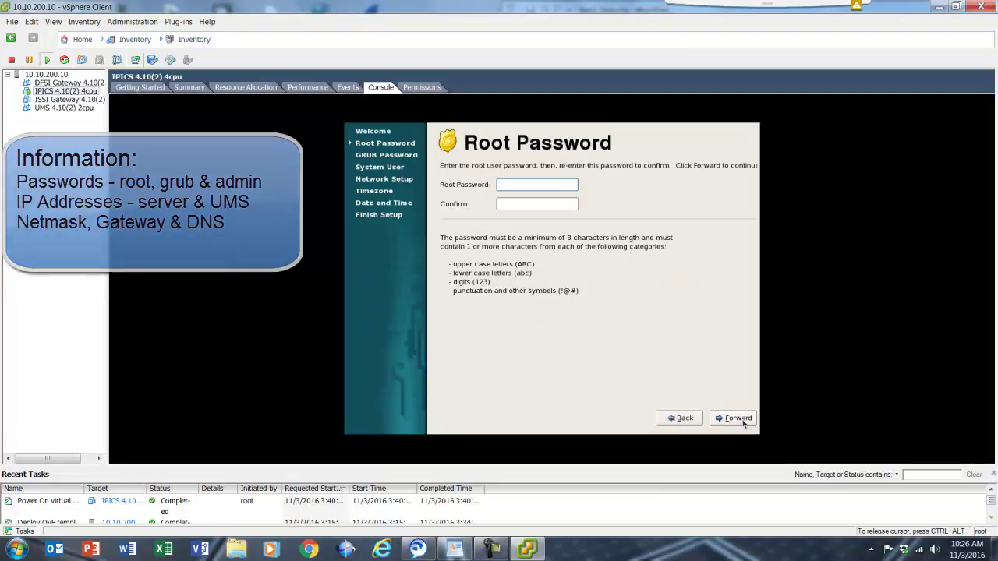
type("••••••••")
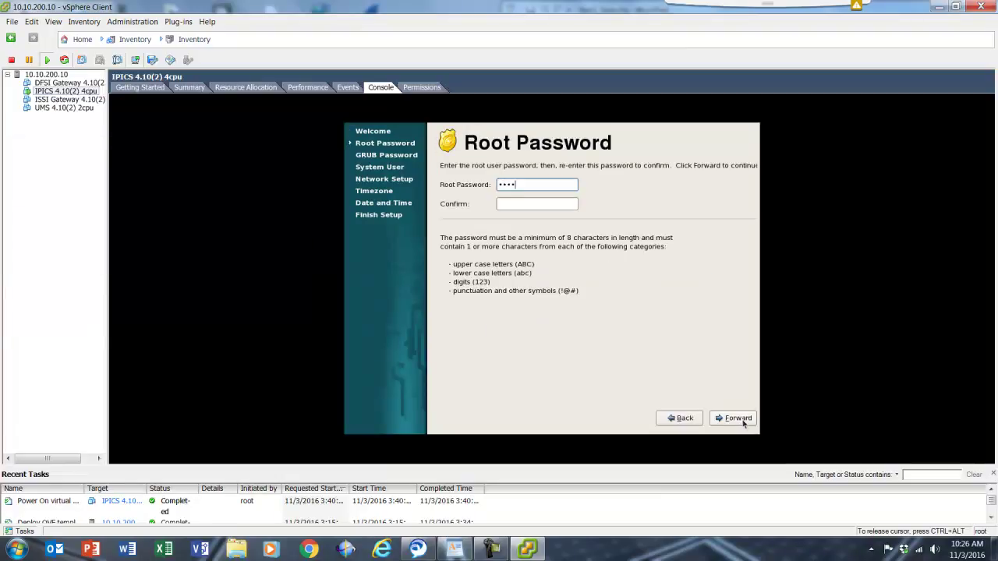
type("•")
key("Tab")
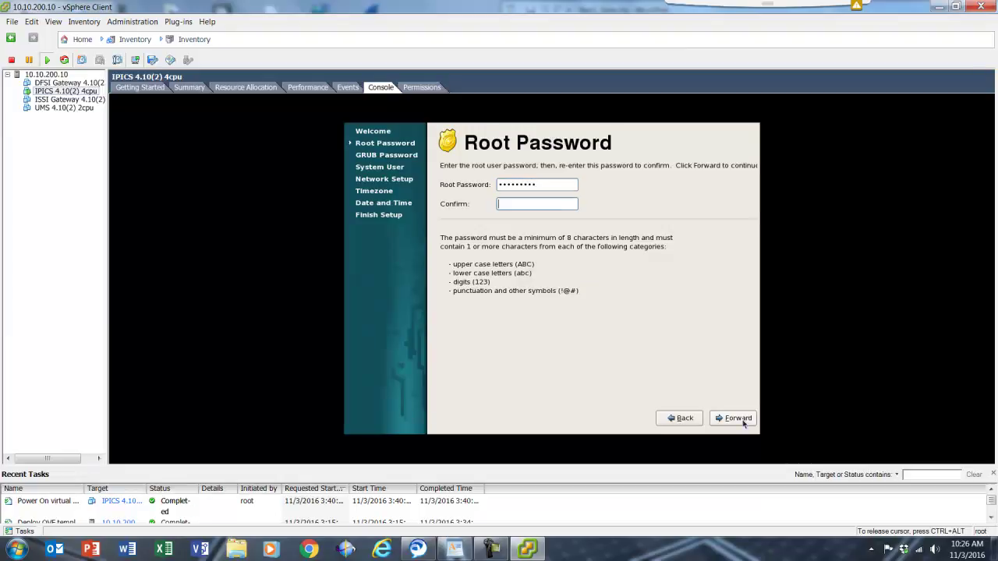
type("•••••••••")
key("Tab")
key("Return")
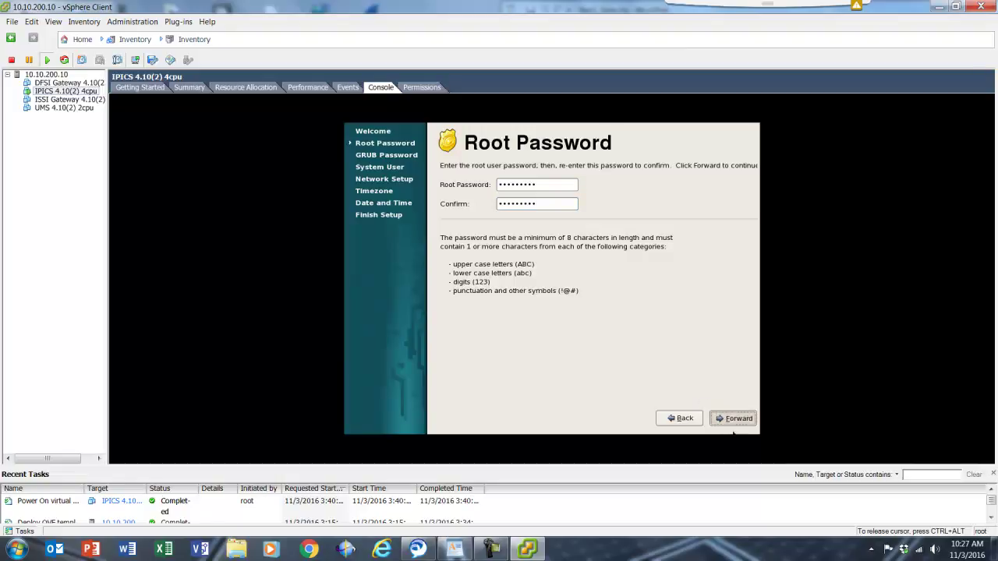
Enter and confirm the GRUB password and continue to the System User step
type("•••••••••")
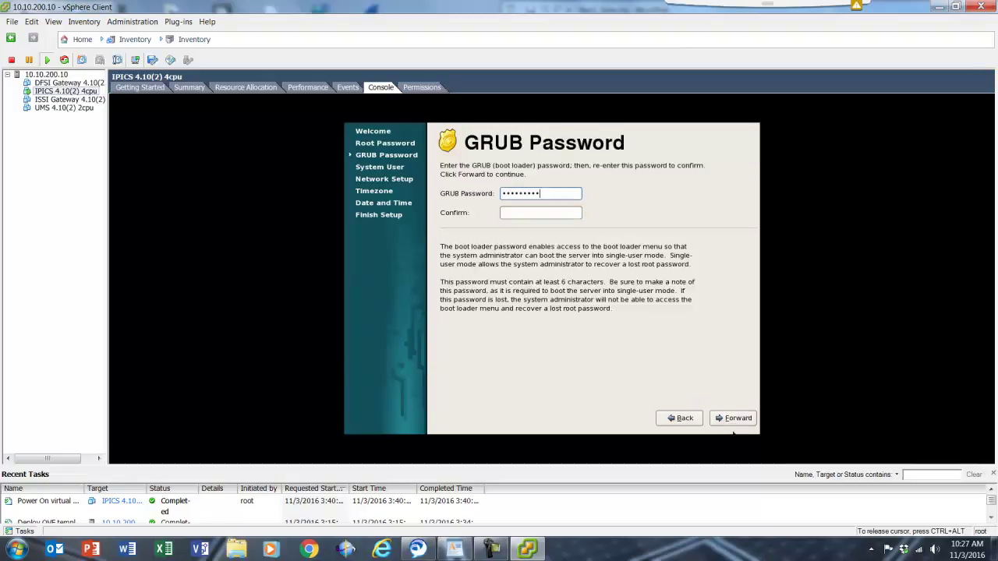
key("Tab")
type("•••••••••")
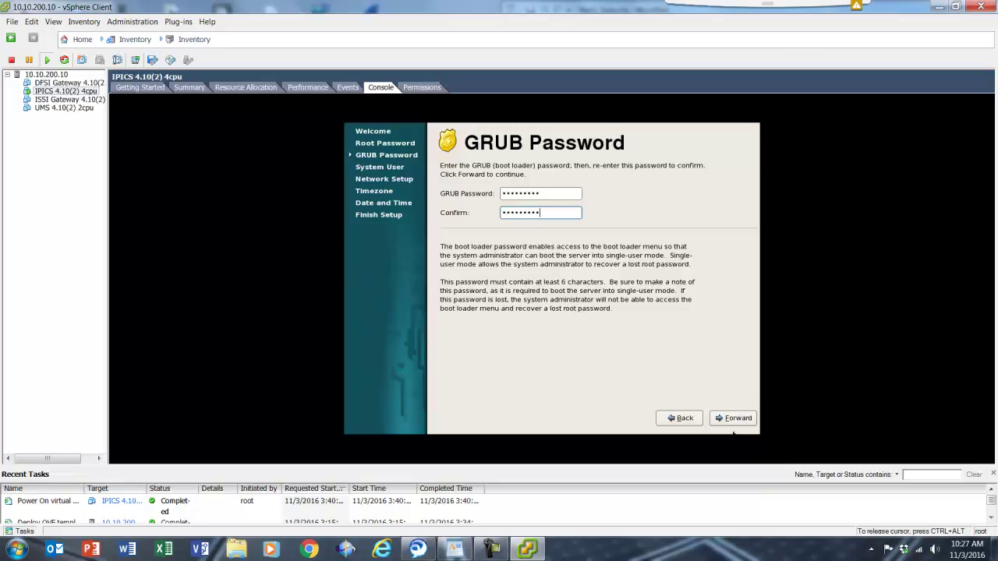
key("Tab")
left_click(737, 419)
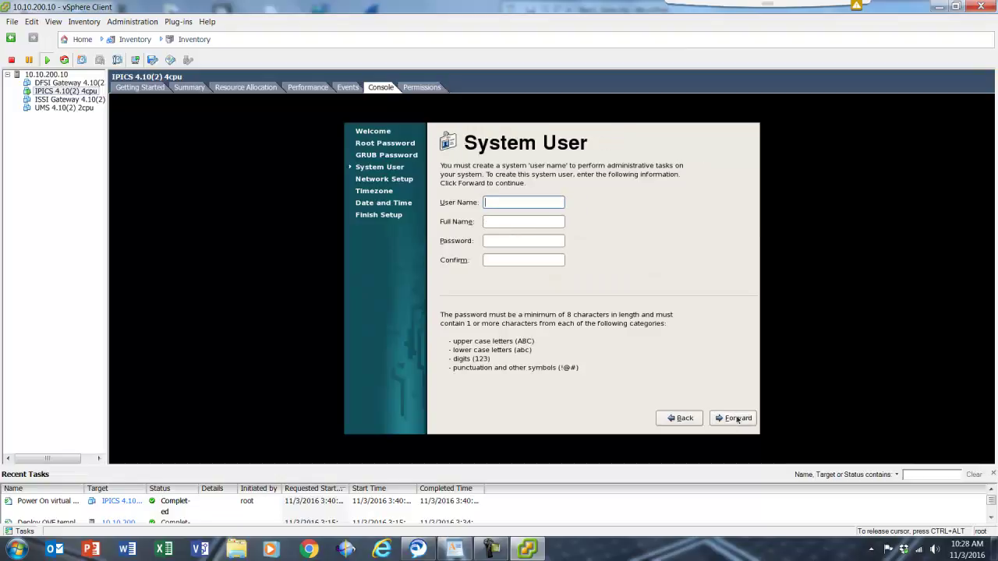
Enter user name admin, full name Administrator and the user's password
type("admin")
key("Tab")
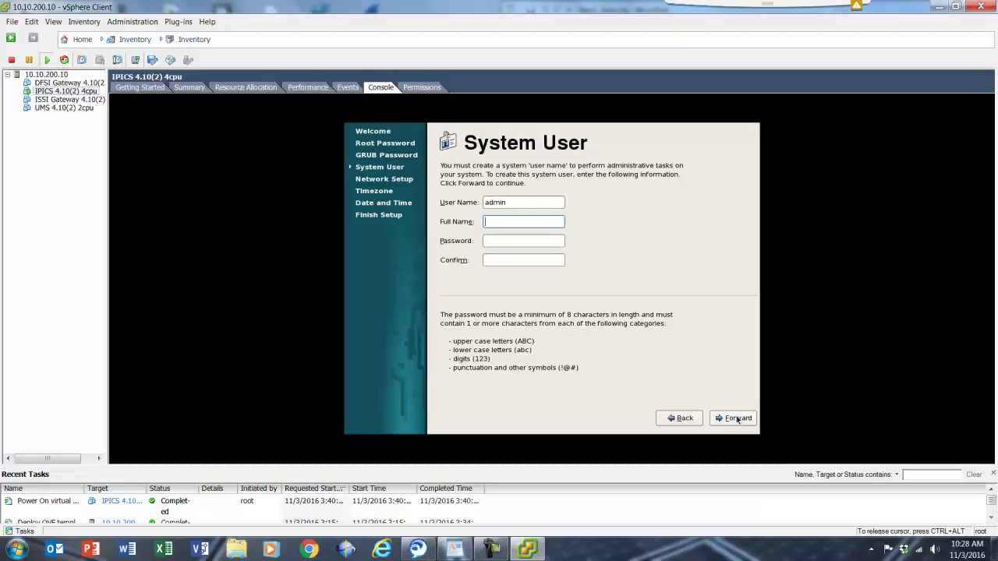
type("Administrator")
key("Tab")
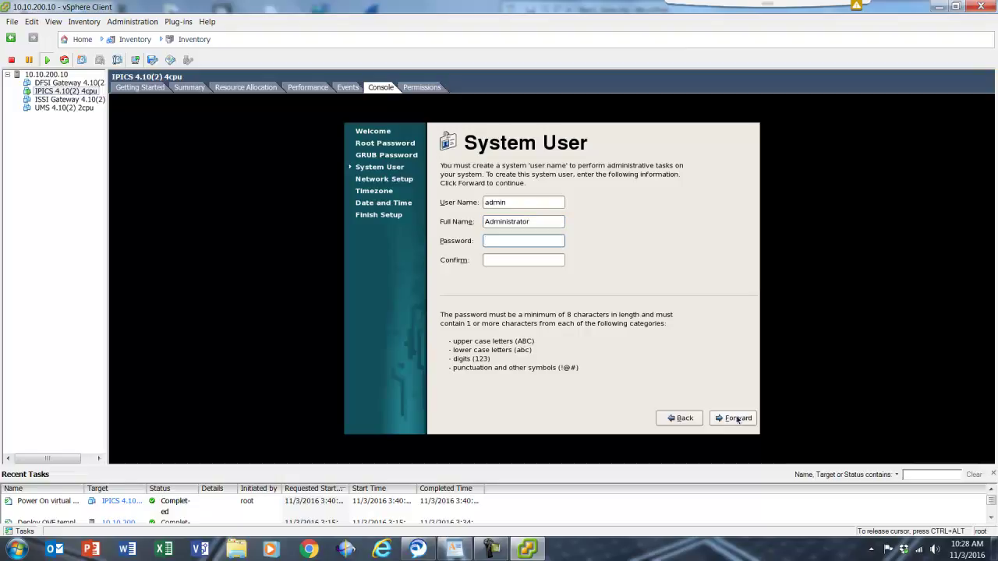
type("*********")
key("Tab")
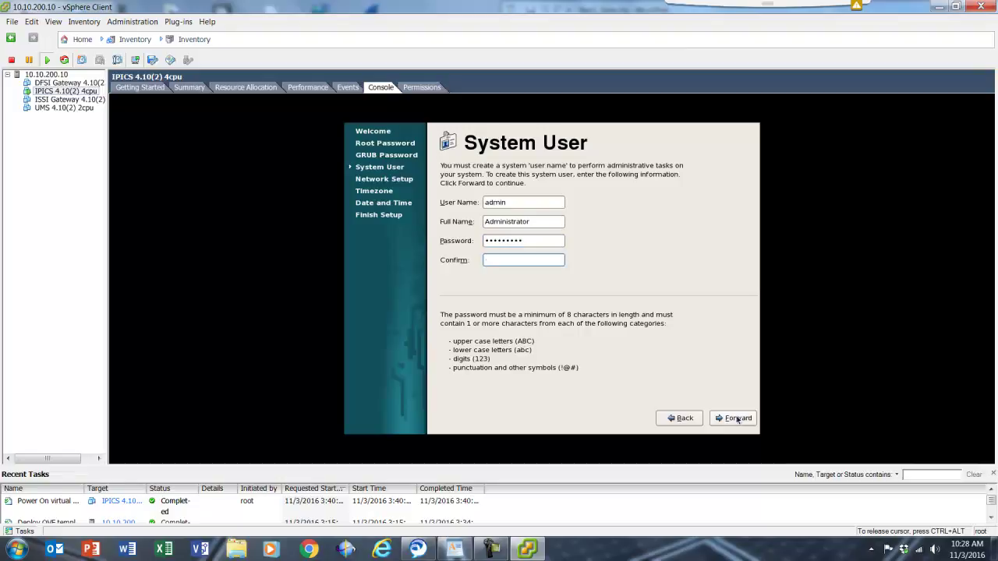
type("*********")
Submit the system user, then set host name instant-connect.demo.cisco.com, IP 10.10.200.12, mask 255.255.255.0
left_click(738, 419)
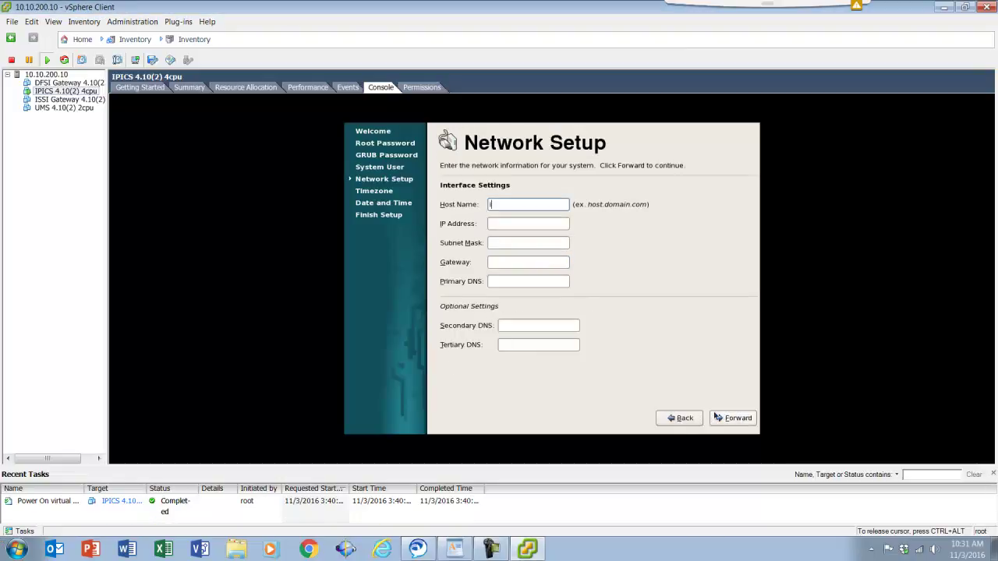
type("instant")
type("-connec")
type("t.demo")
type(".cisco.com")
key("Tab")
type("10")
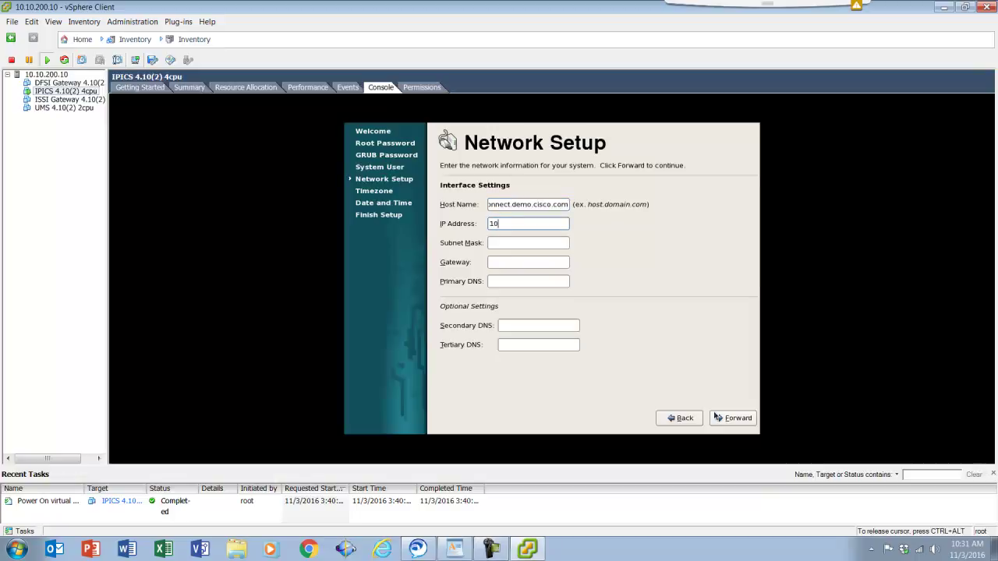
type(".10.200.12")
key("Tab")
type("255.25")
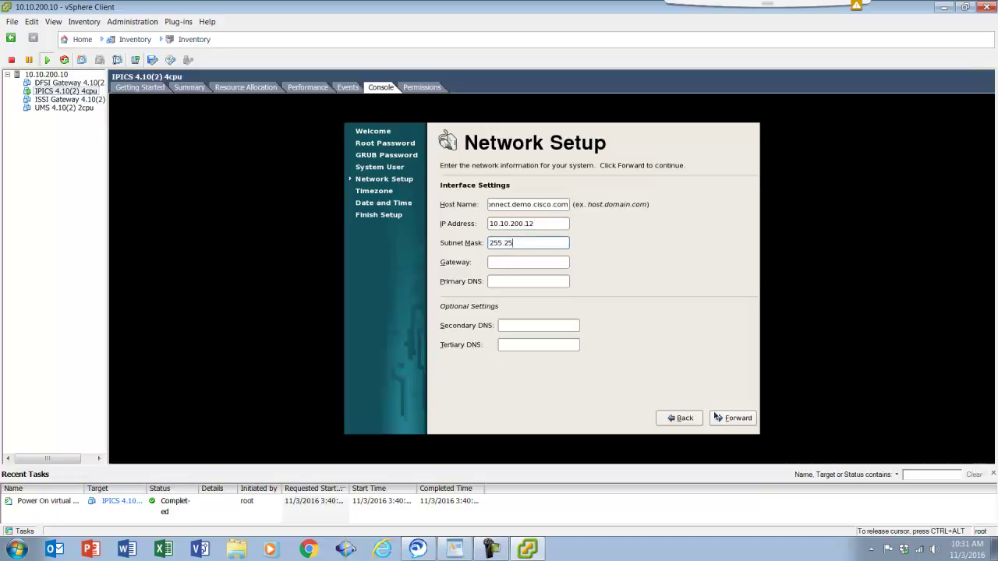
type("5.255.0")
Set gateway and primary DNS to 10.10.200.1 and submit the network settings
key("Tab")
type("10")
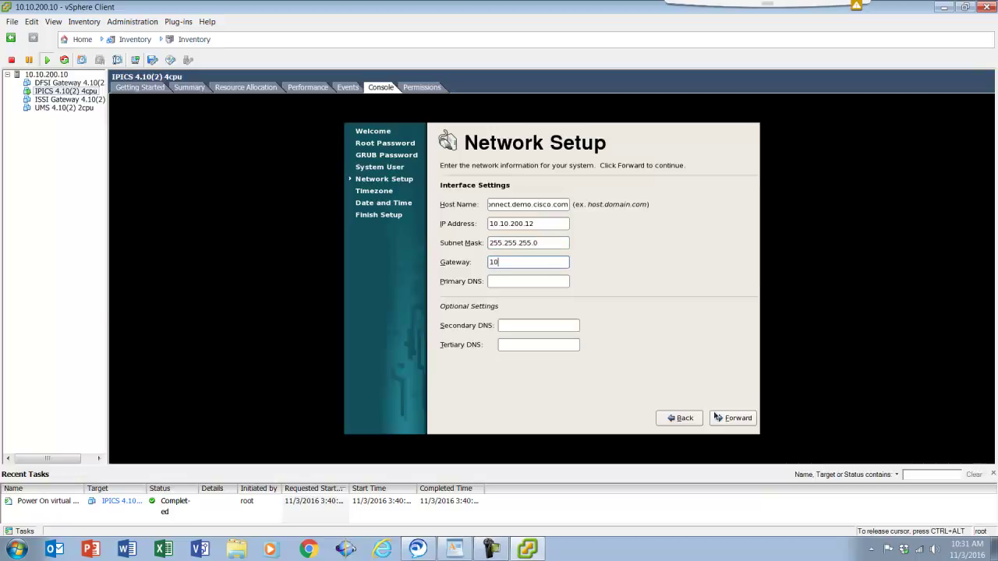
type(".10.200")
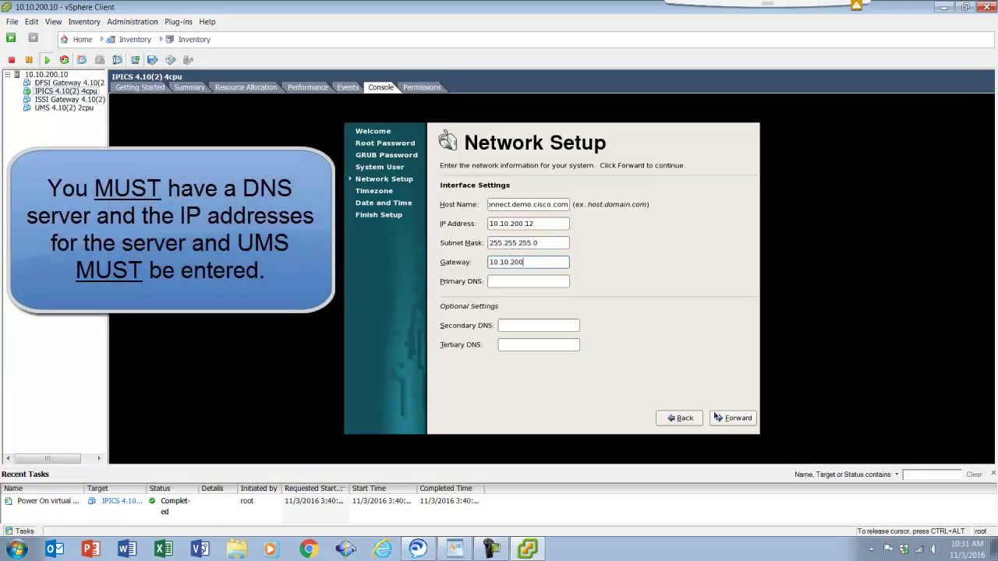
type(".1")
key("Tab")
type("10.10")
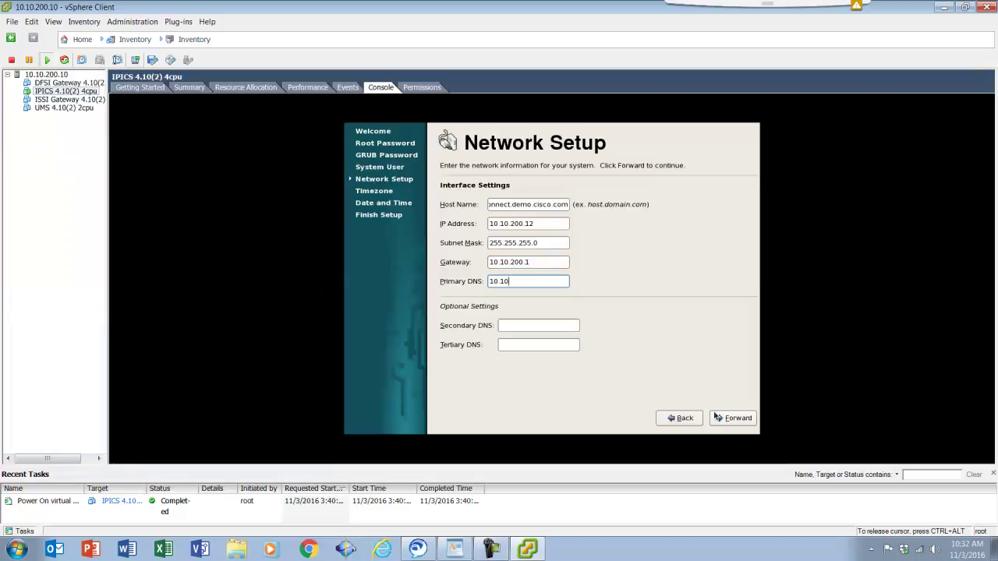
type(".200.1")
key("Tab")
key("Tab")
key("Tab")
key("Tab")
key("Return")
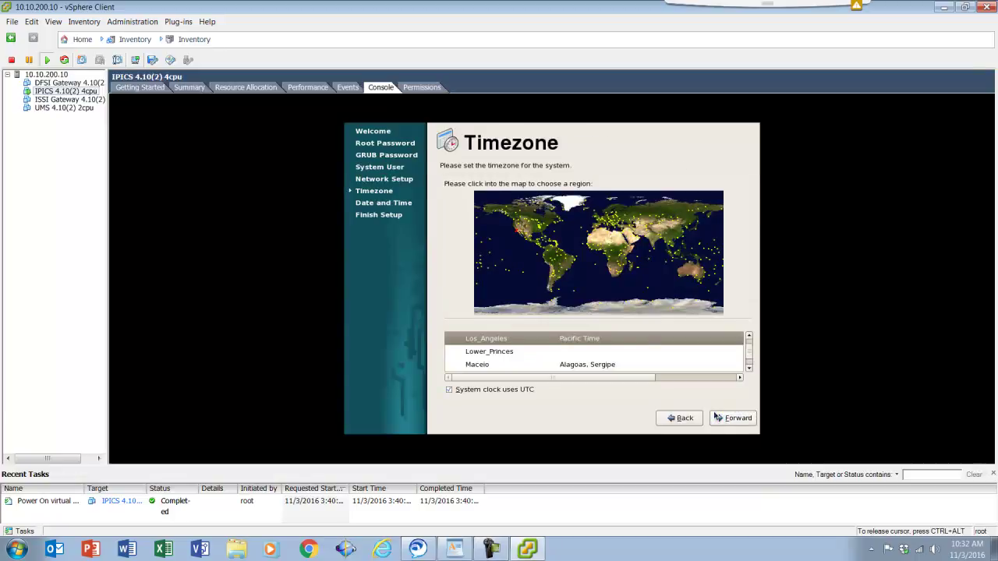
Accept the default timezone and date/time, then finish the IPICS server setup
left_click(717, 418)
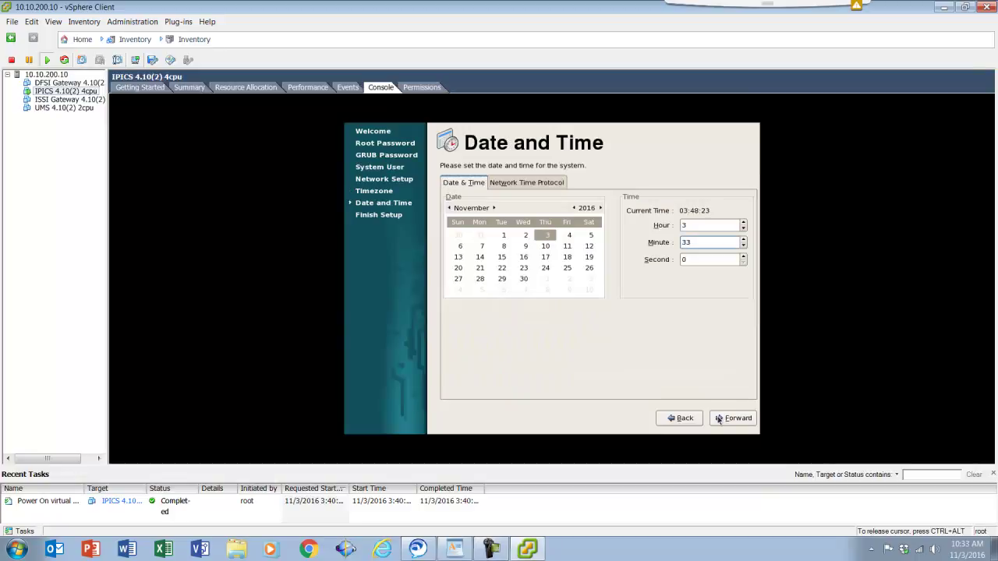
left_click(719, 420)
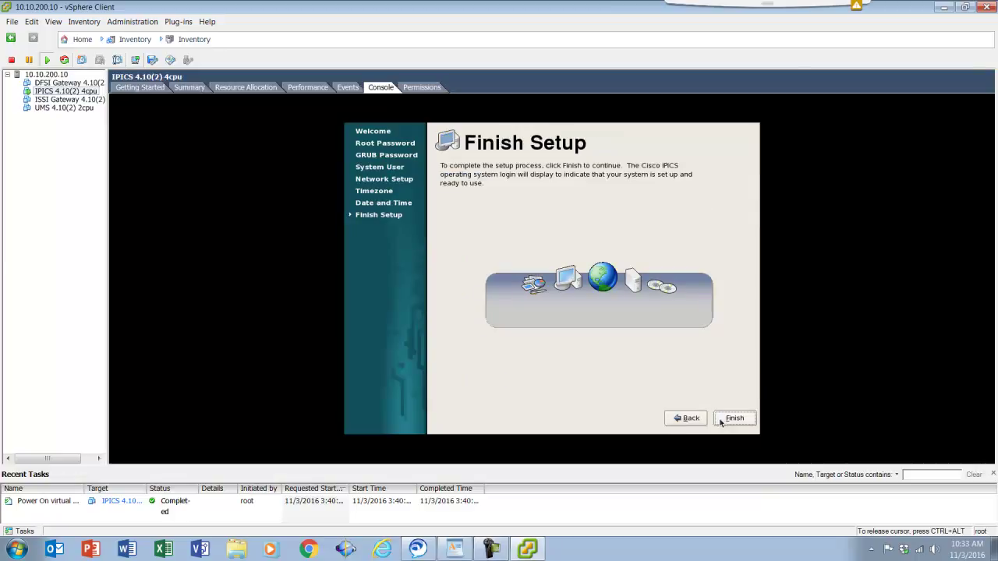
left_click(733, 419)
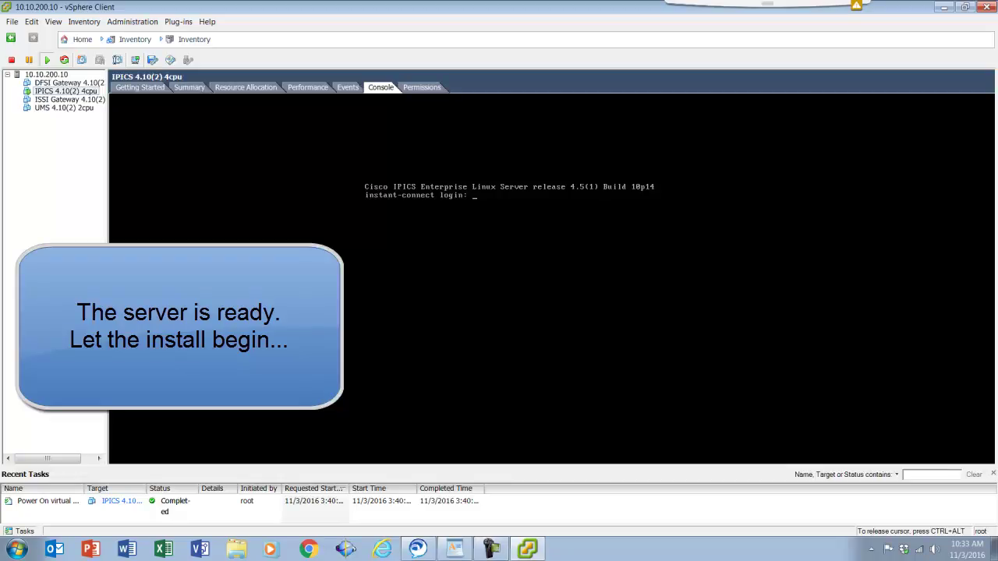
Log in to the IPICS server console as root
type("root")
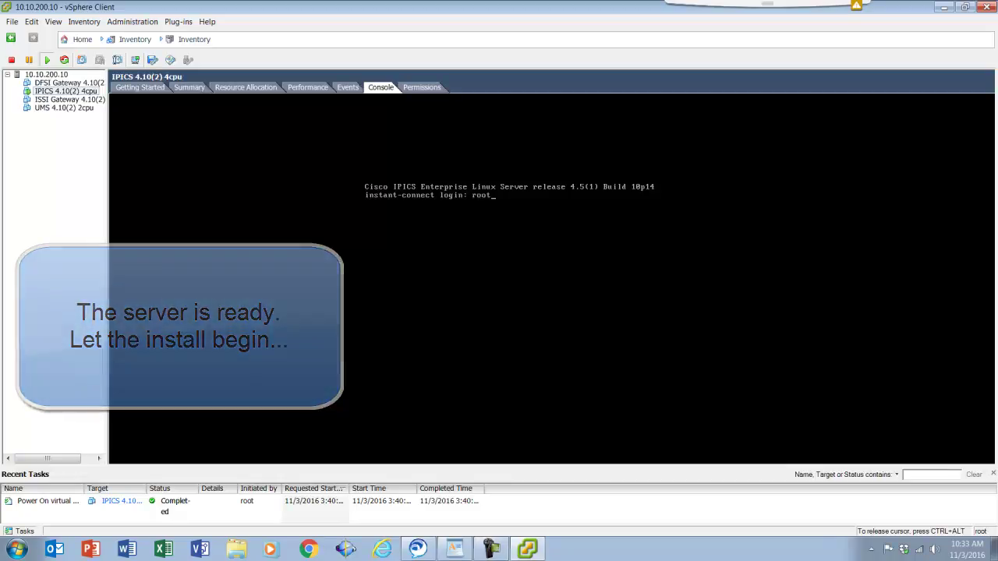
key("Return")
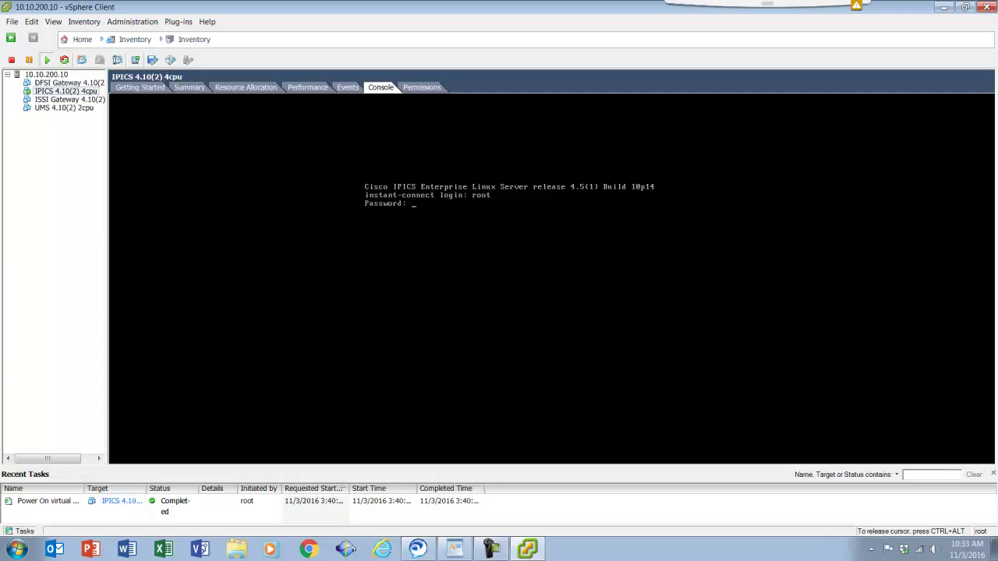
key("Return")
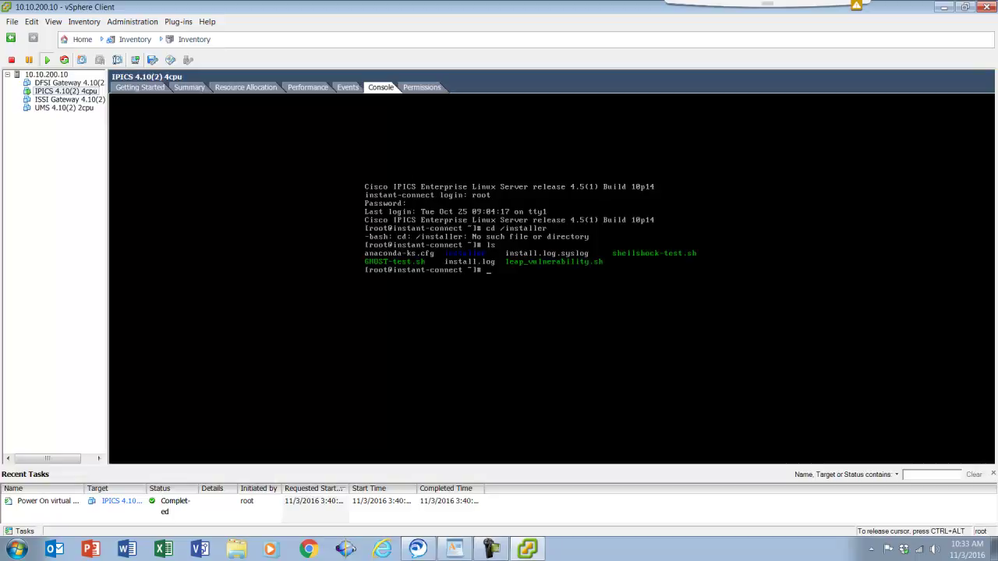
In the installer directory, list its files and run ipics-4.10-2.bin
type("cd installer")
key("Return")
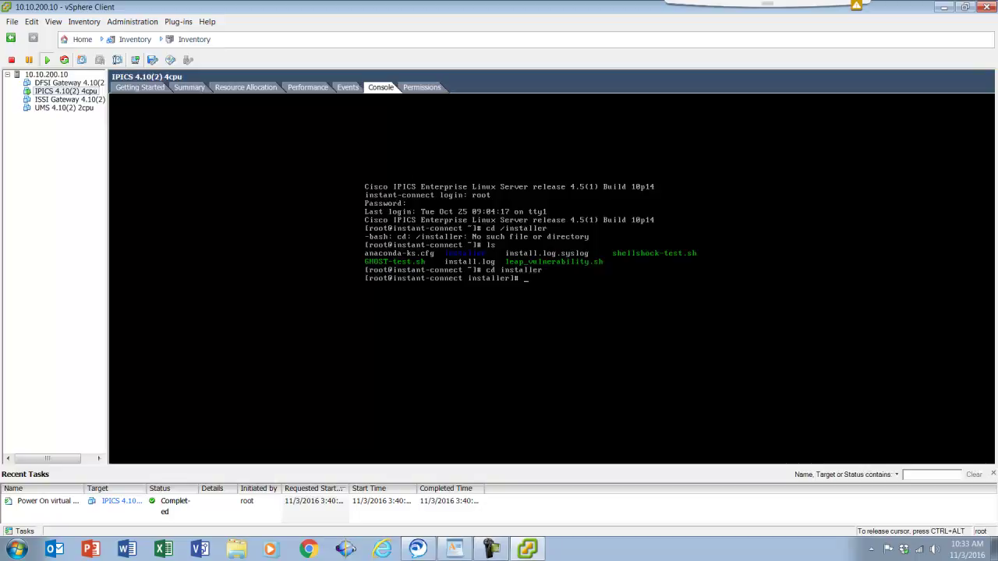
type("ls")
key("Return")
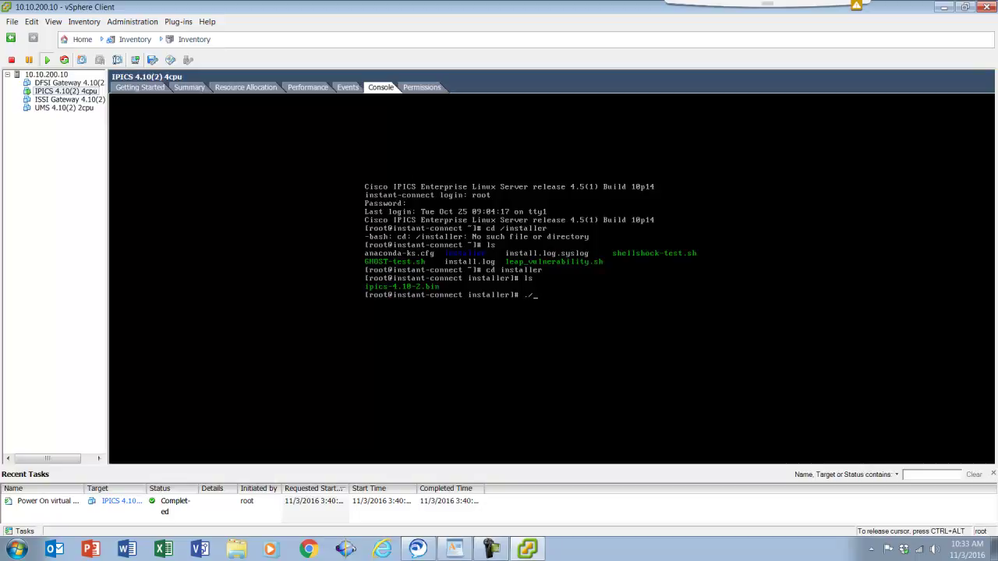
type("./ip")
key("Tab")
key("Return")
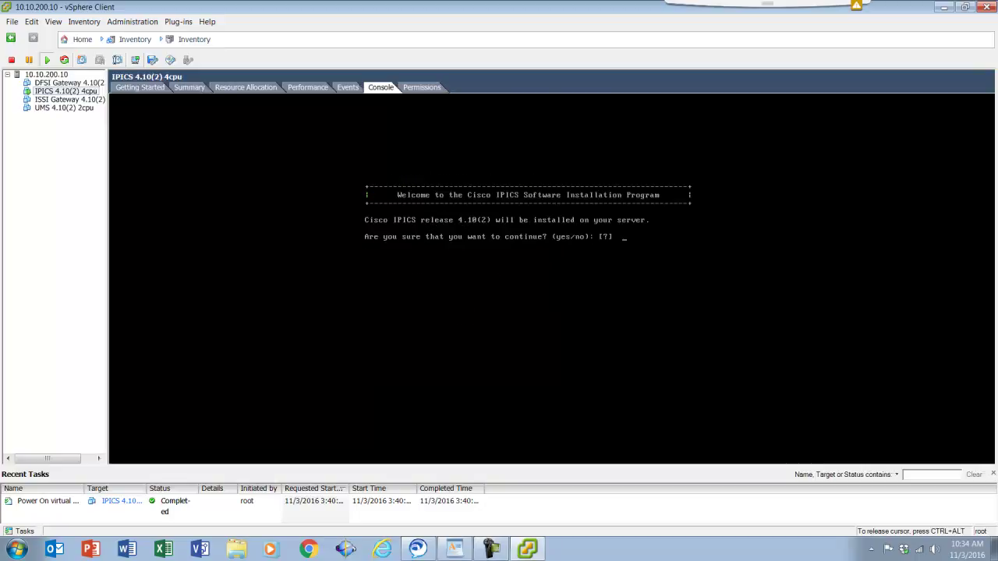
Answer y to continue and accept the IPICS license agreement
type("y")
key("Return")
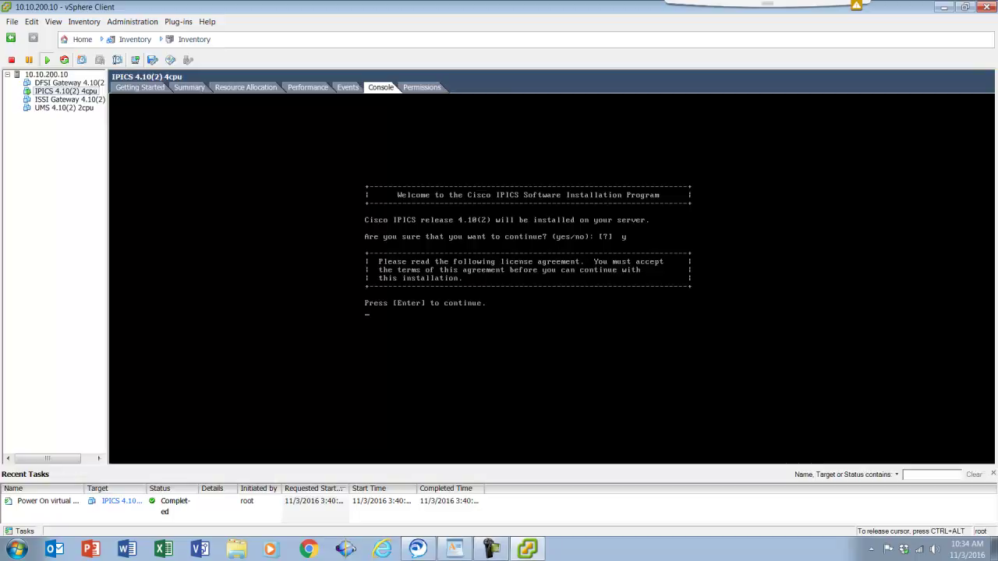
key("Return")
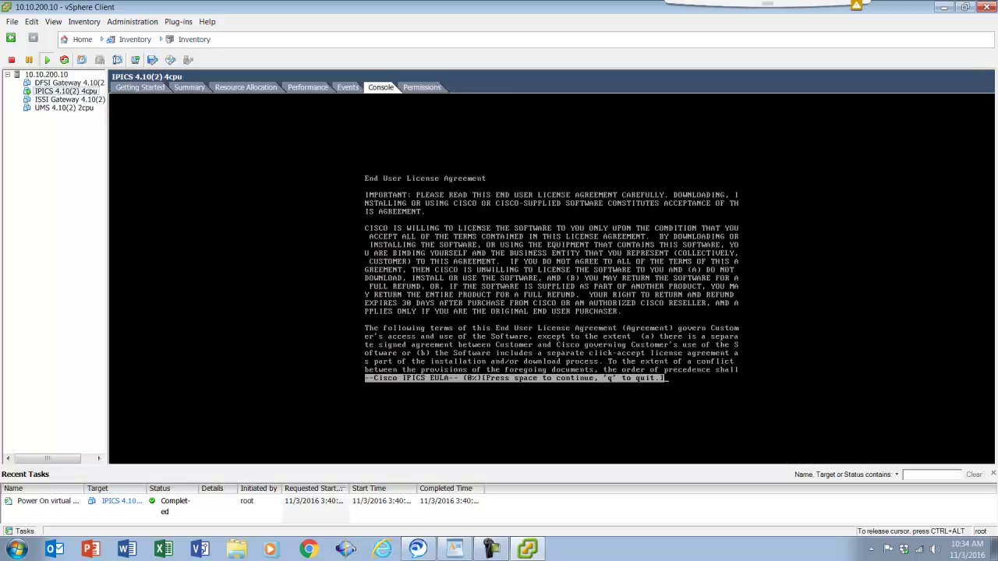
key("q")
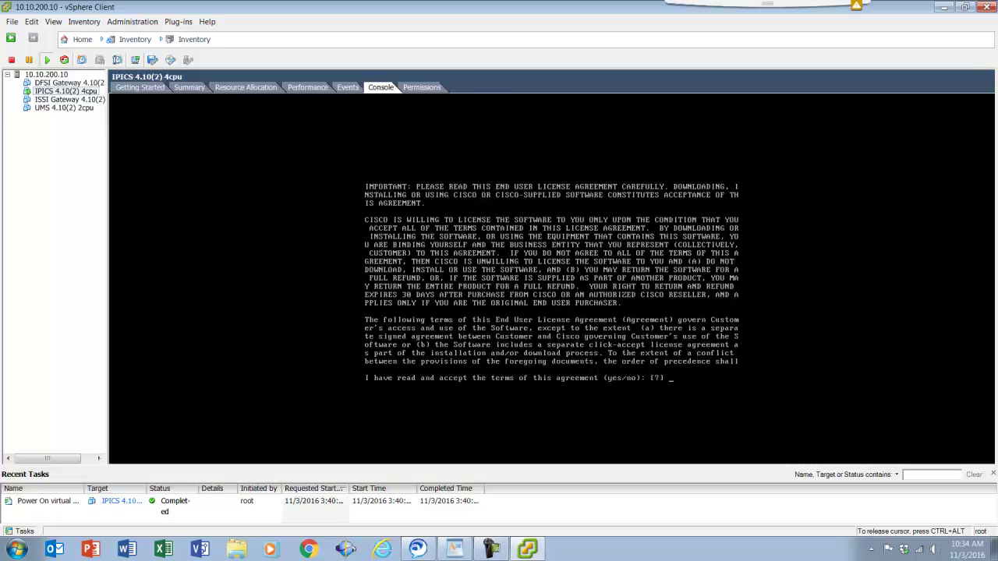
type("y")
key("Return")
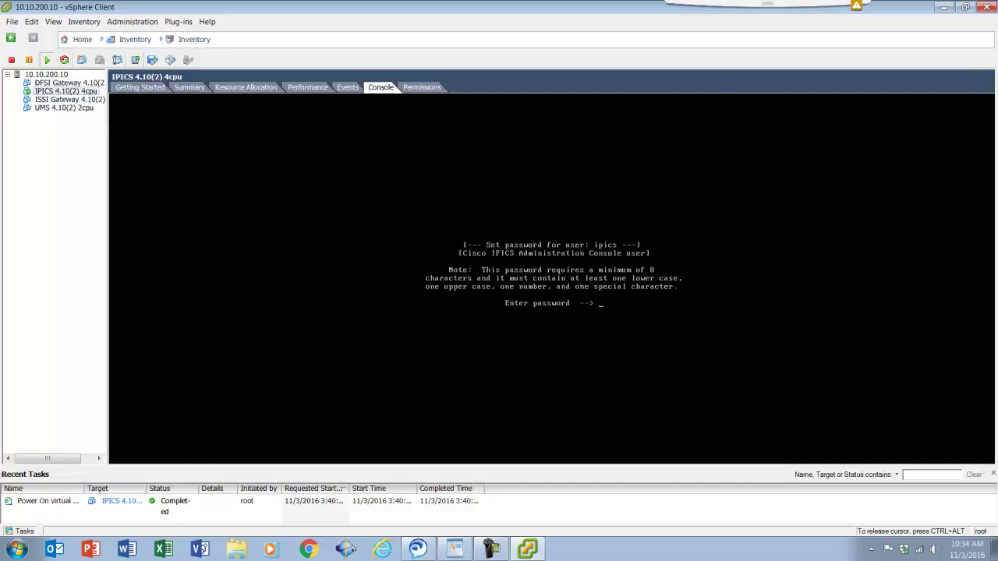
Set the ipics and ipicsadmin passwords and answer yes to start installing
key("Return")
key("Return")
key("Return")
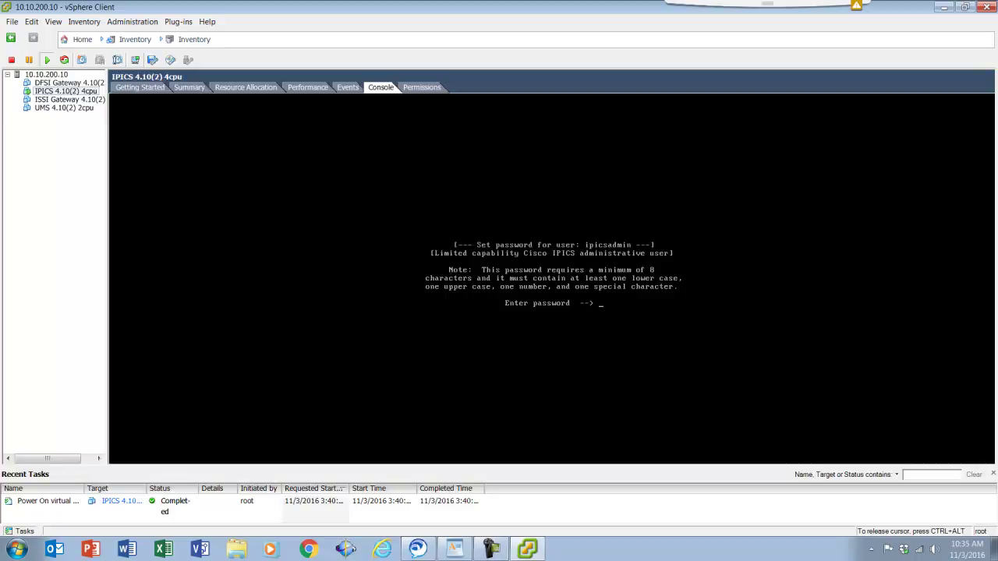
key("Return")
key("Return")
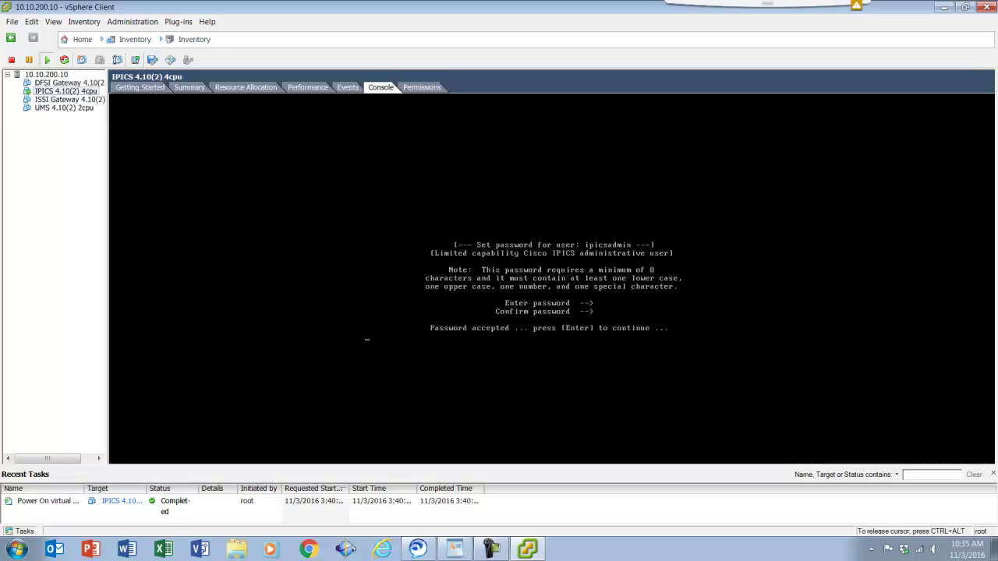
key("Return")
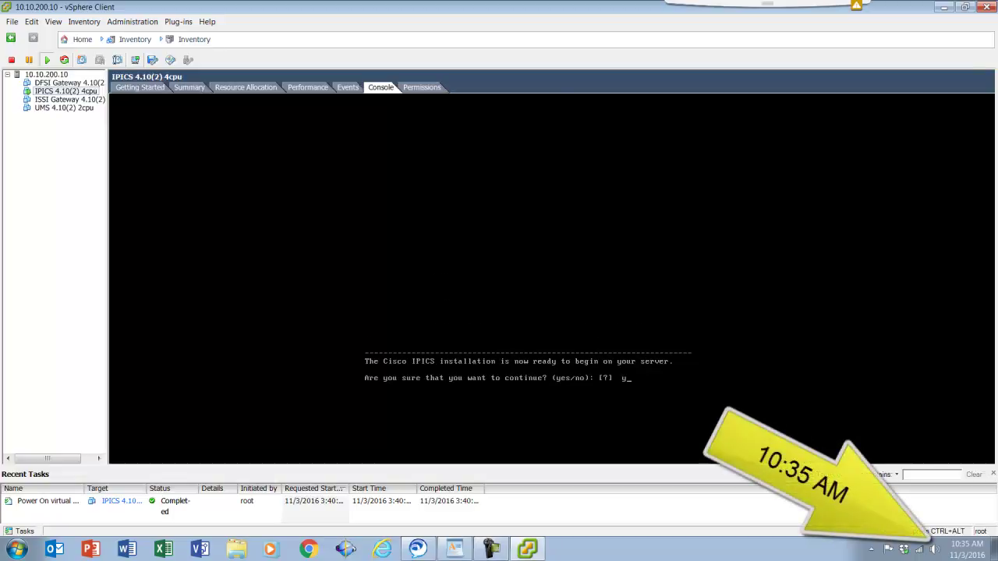
type("yes")
key("Return")
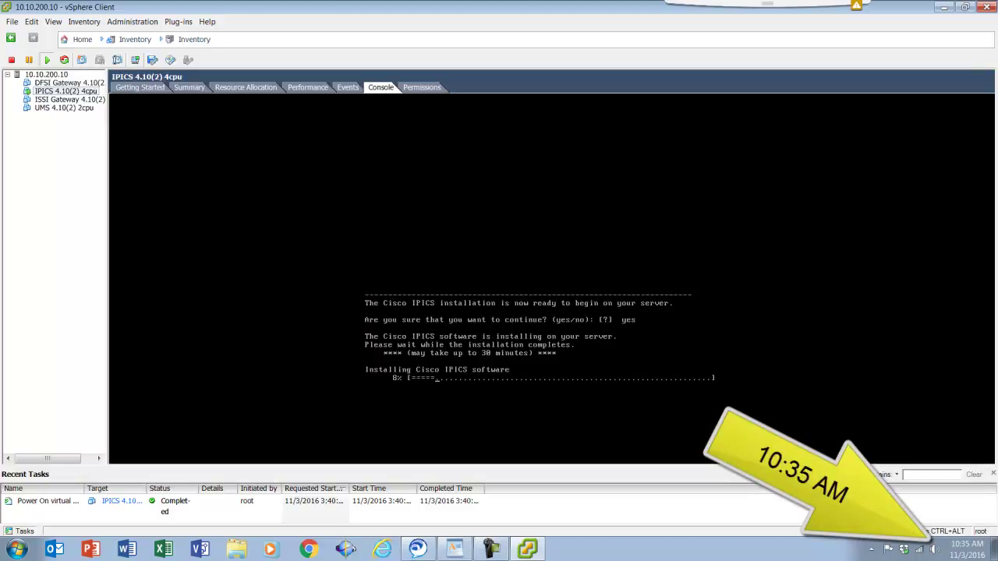
Open the UMS VM's console and set its root and GRUB passwords
left_click(48, 108)
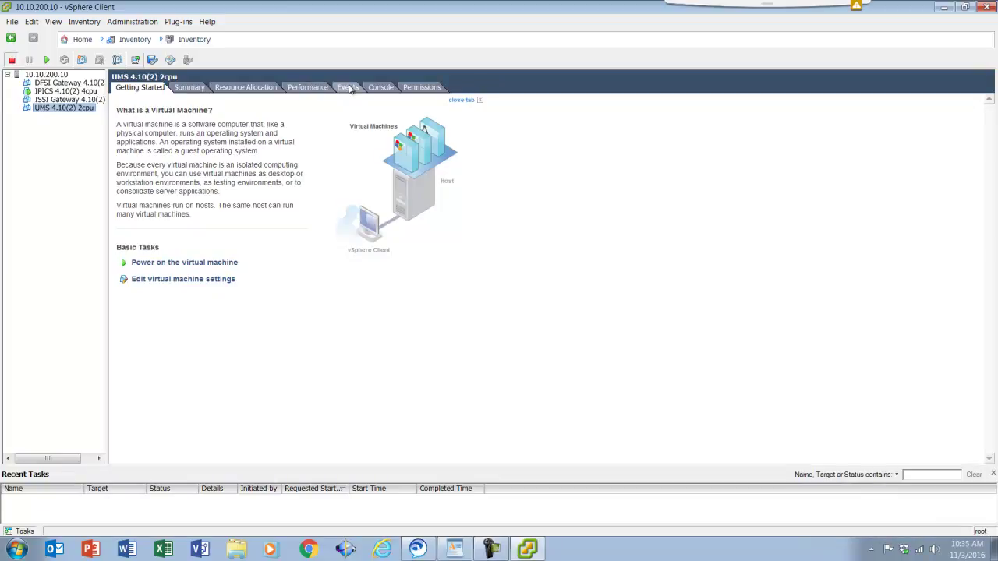
left_click(381, 86)
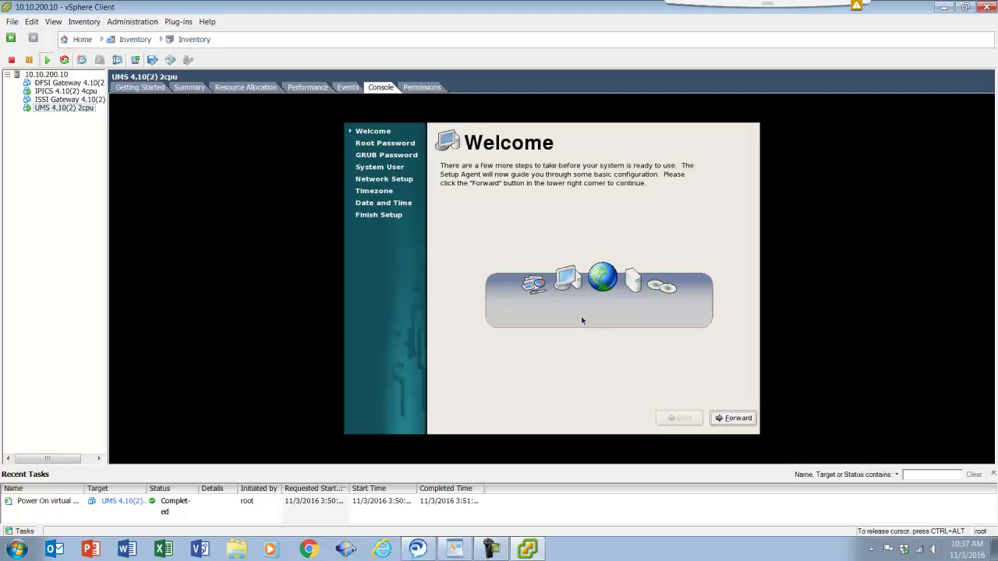
left_click(721, 419)
type("•")
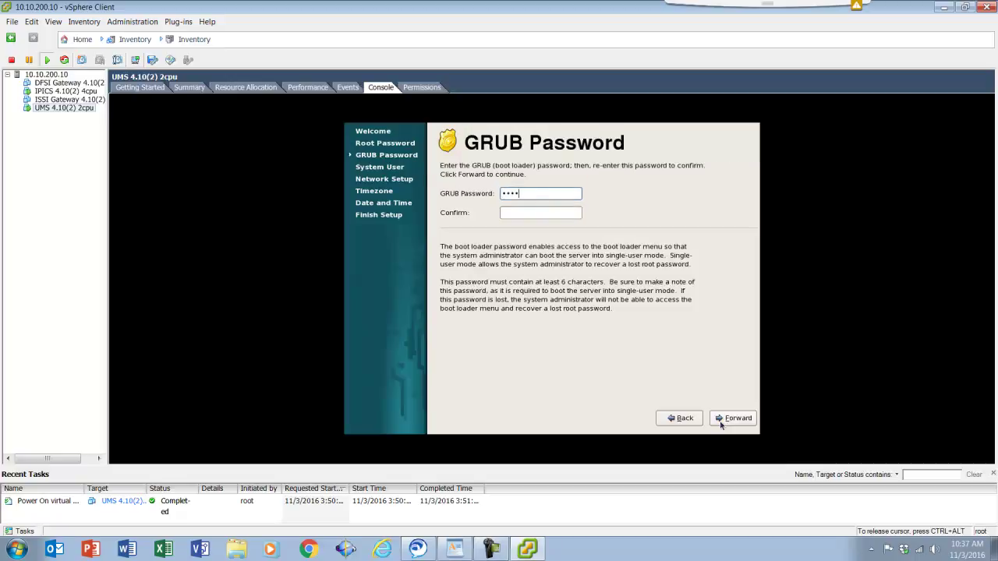
type("•••••")
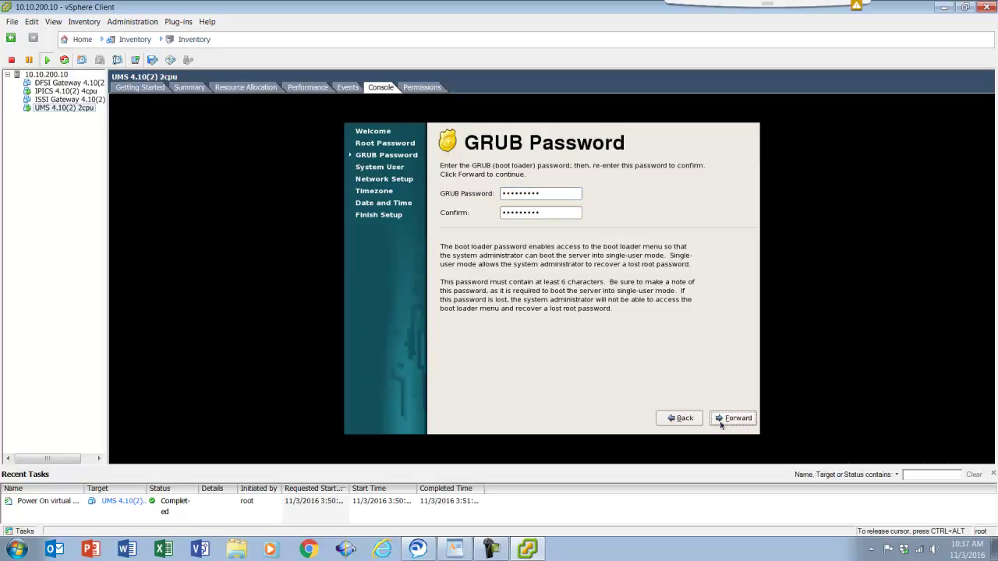
left_click(720, 421)
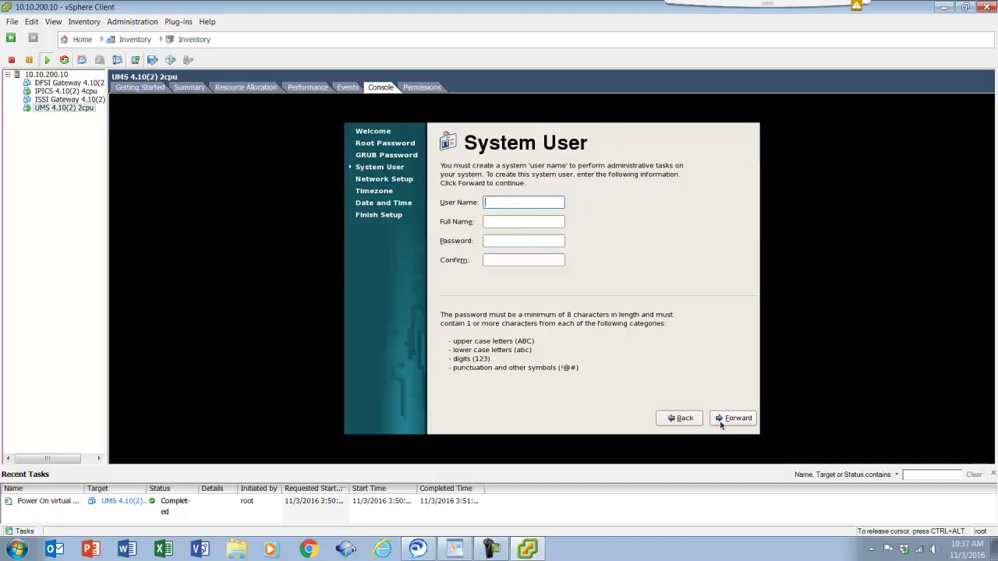
Create the admin system user and configure network host ums at 10.10.200.13 with DNS 10.10.200.1
type("admin")
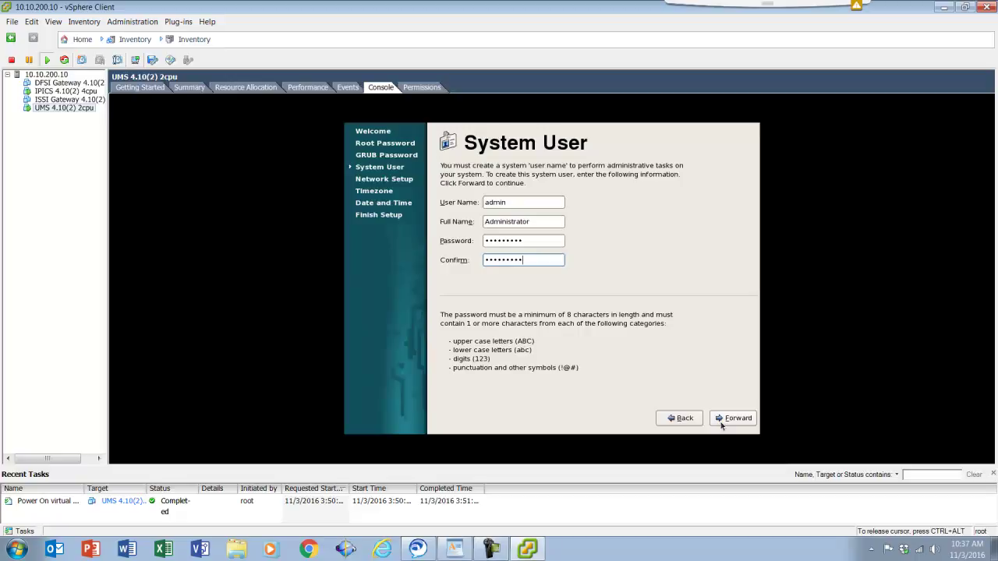
key("Tab")
left_click(720, 421)
type("ums.demo.cisco.com")
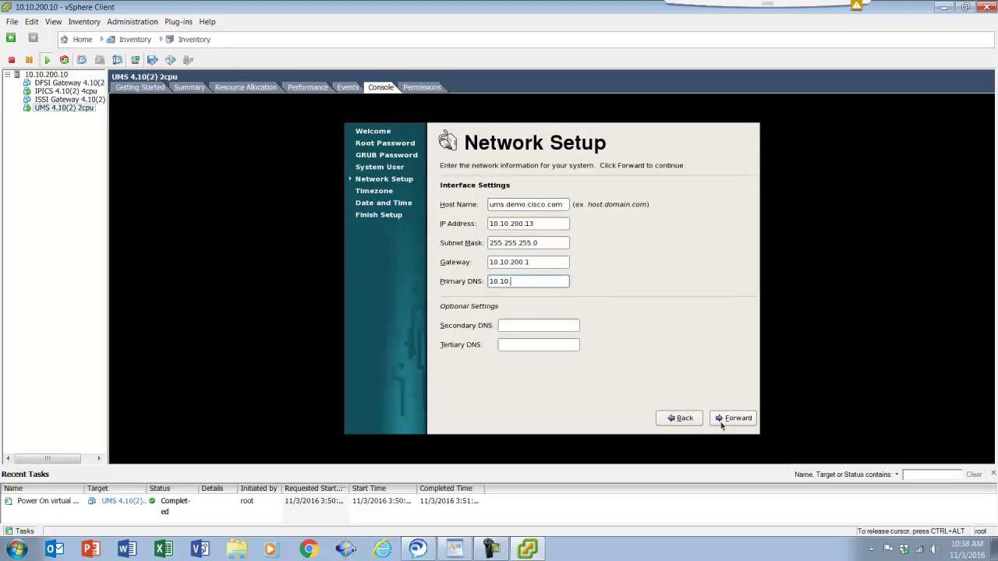
type("200.1")
key("Tab")
key("Tab")
key("Tab")
key("Tab")
key("Return")
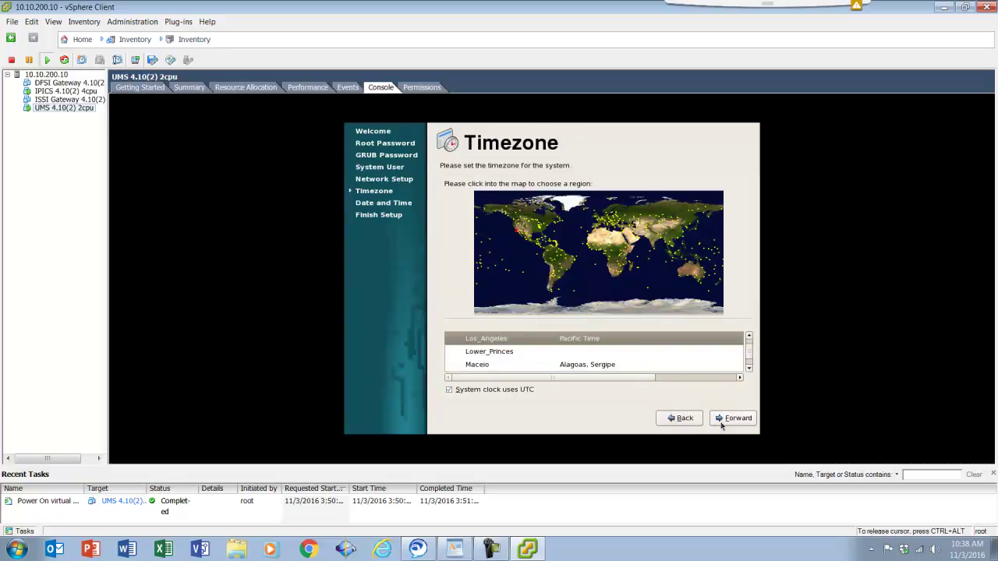
Accept the timezone and date/time and finish the UMS first-boot setup
key("Tab")
key("Tab")
key("Tab")
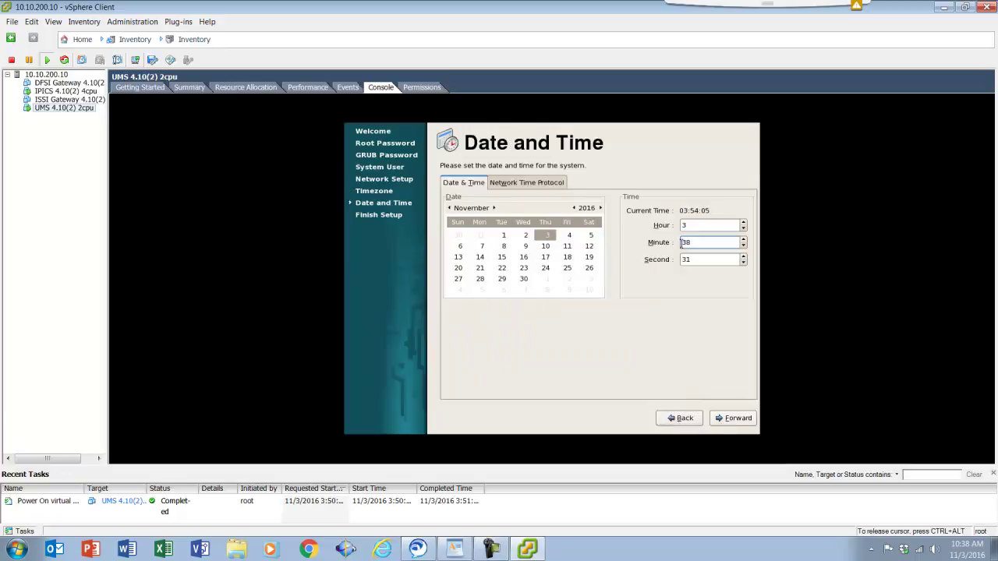
key("Tab")
key("Tab")
key("Tab")
left_click(729, 419)
left_click(730, 420)
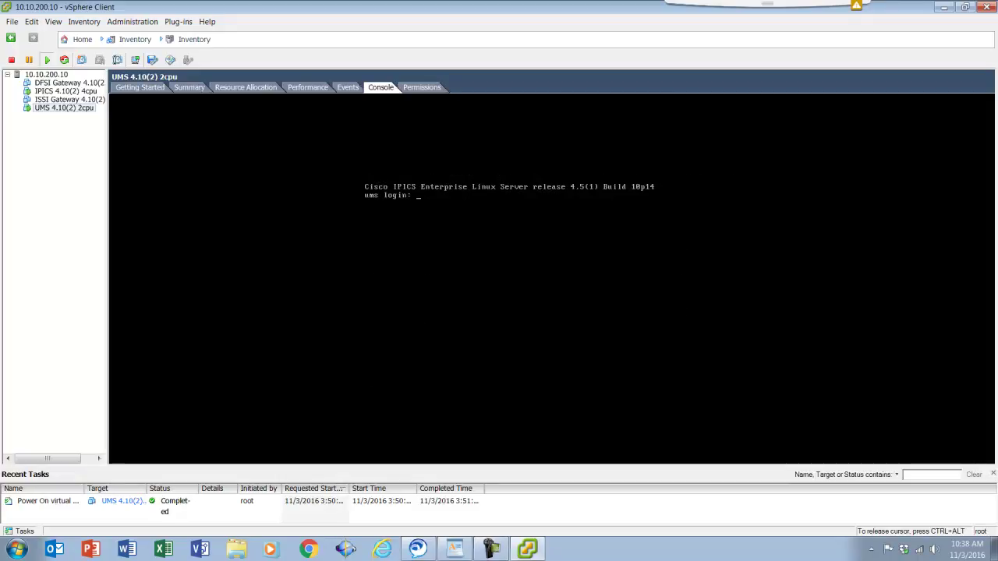
Log in to the UMS VM console as root
type("root")
key("Return")
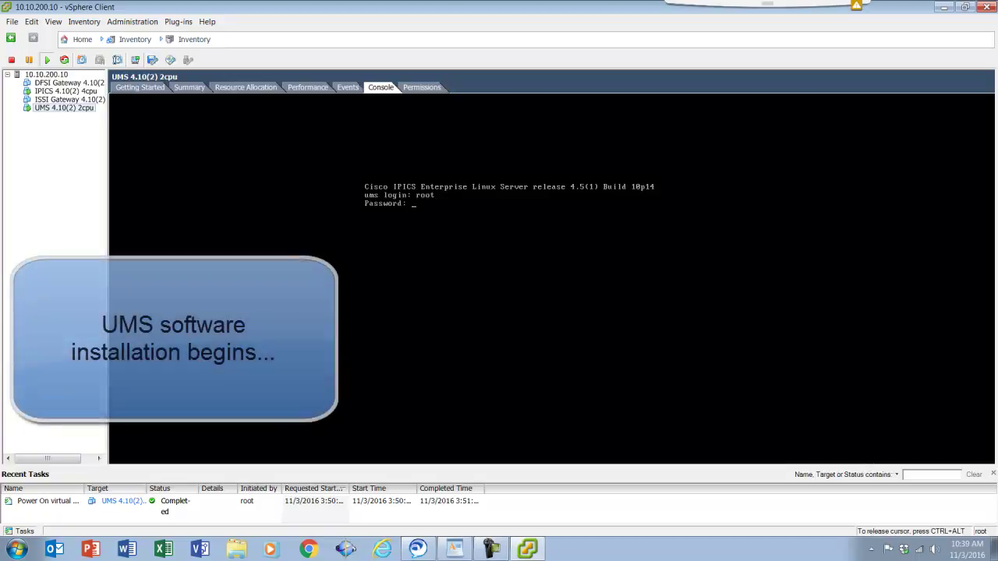
key("Return")
From the installer directory, run ums-4.10-2.bin
type("cd installer")
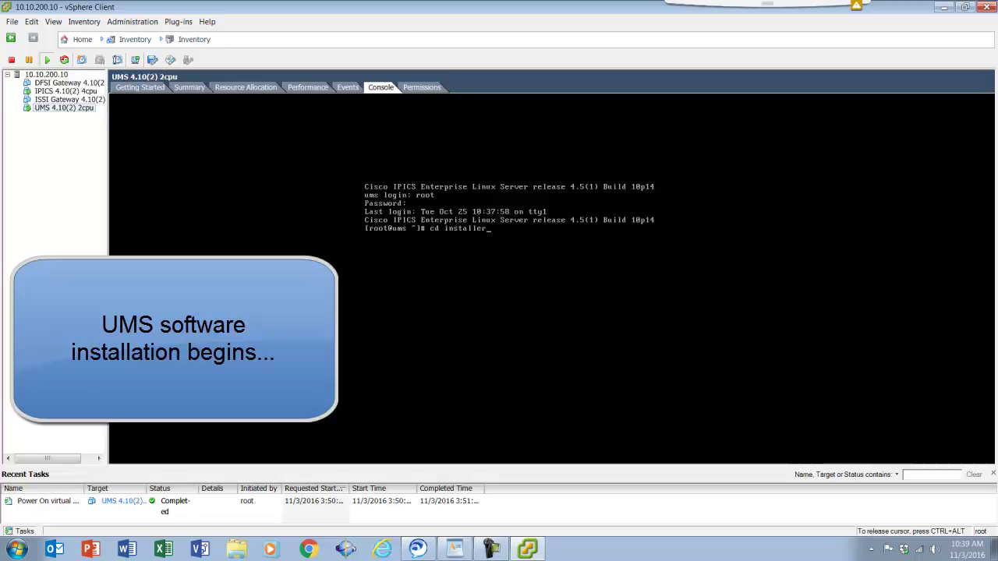
key("Return")
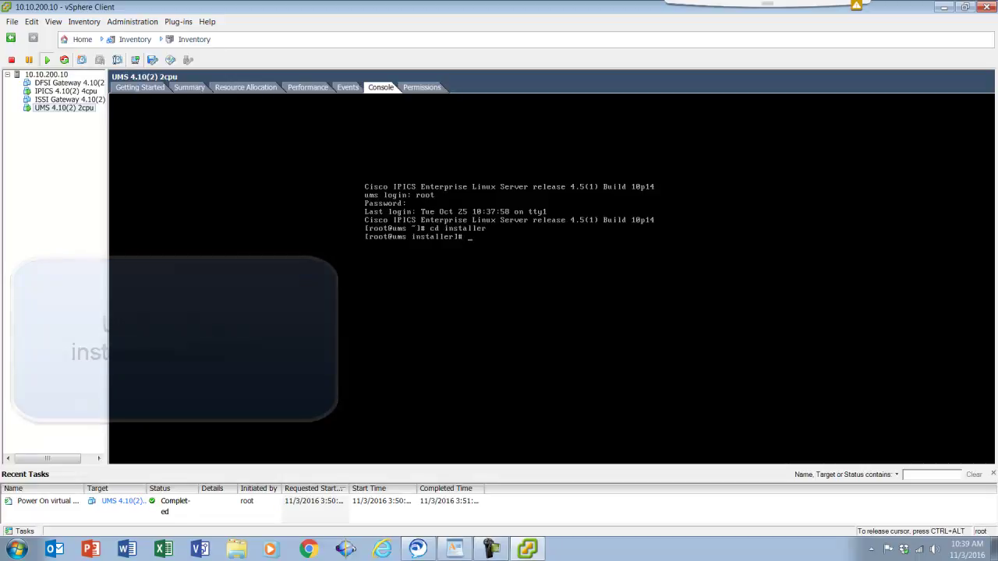
type("./ums")
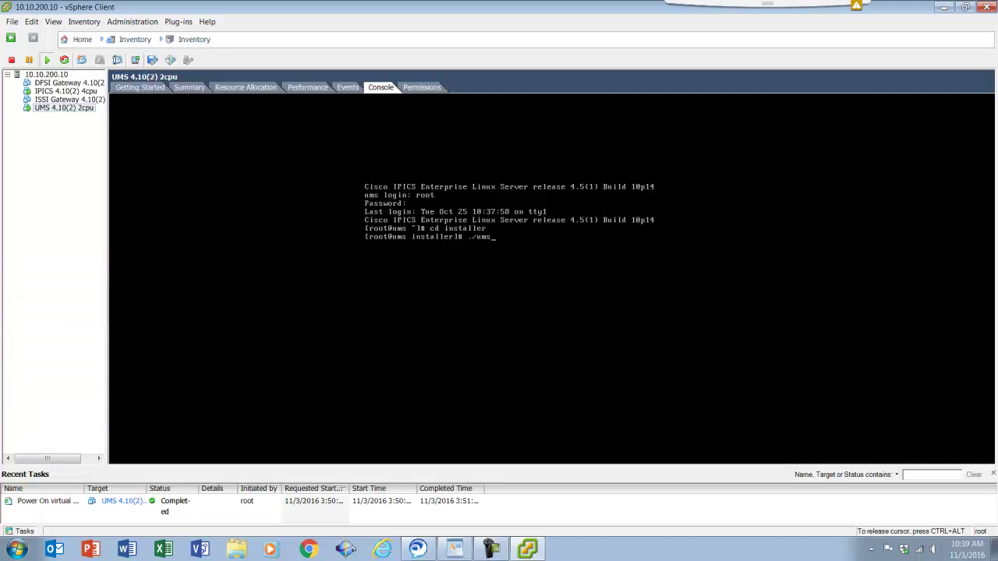
key("Tab")
key("Return")
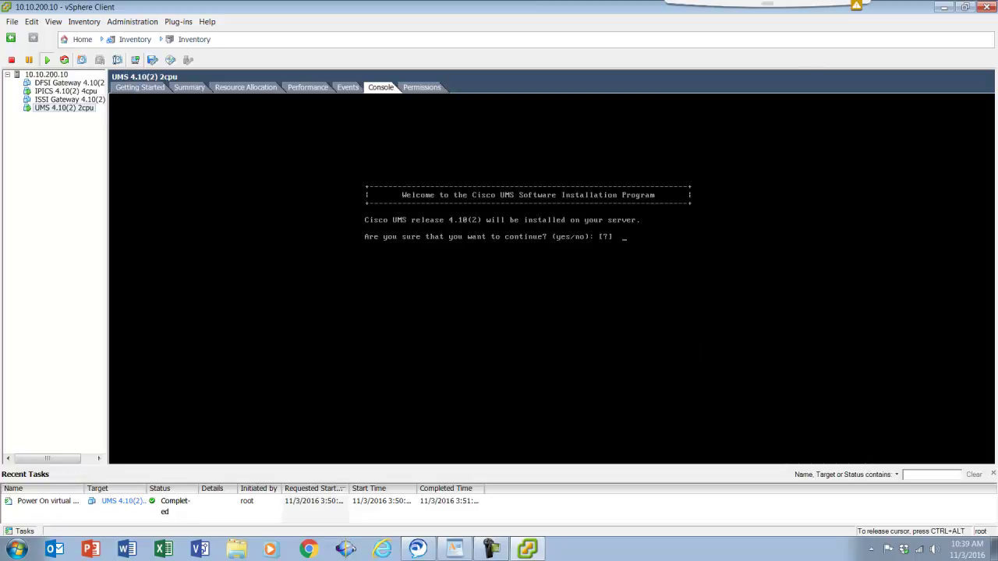
Confirm continuing with yes and accept the UMS licence agreement
type("yes")
key("Return")
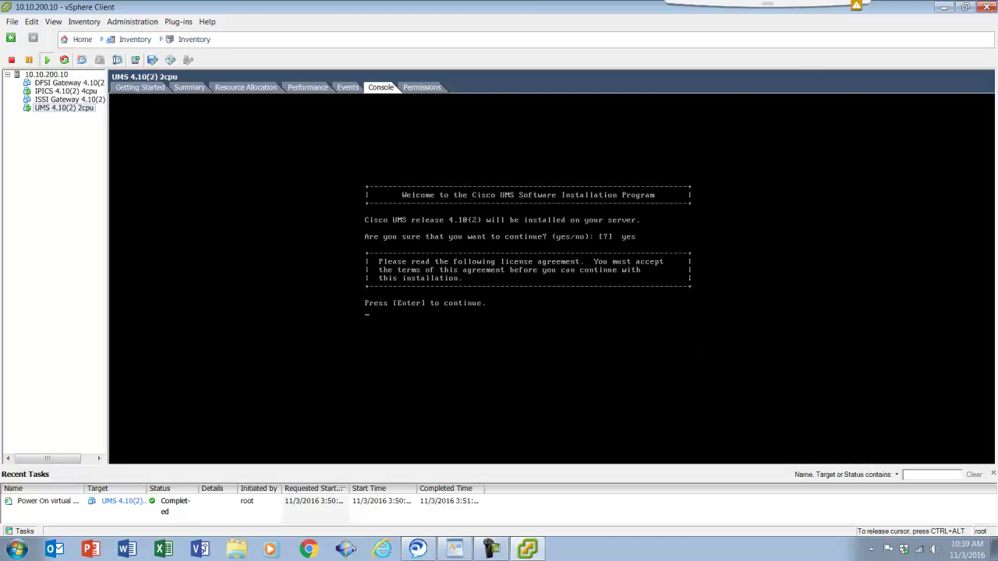
key("Return")
type("q")
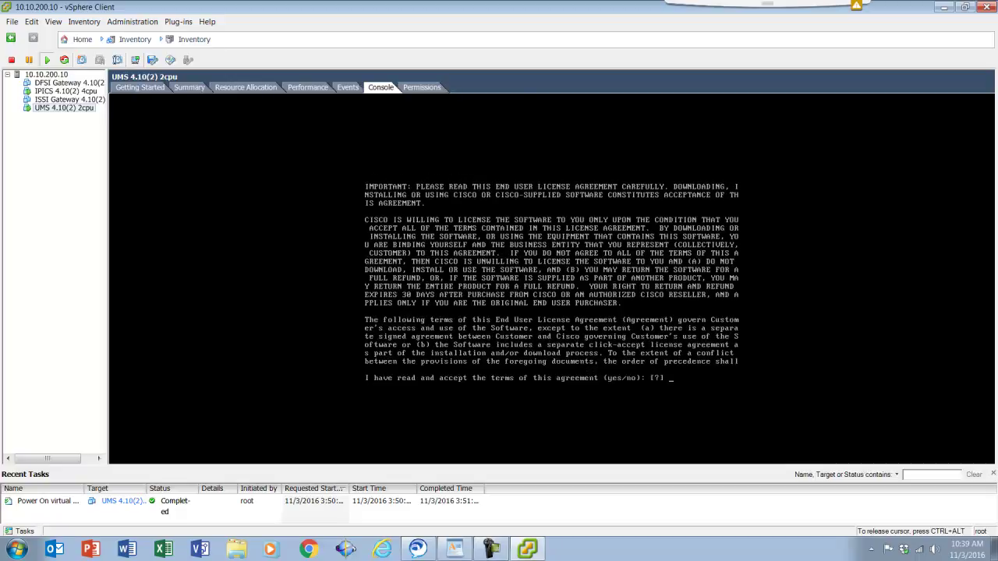
type("yes")
key("Return")
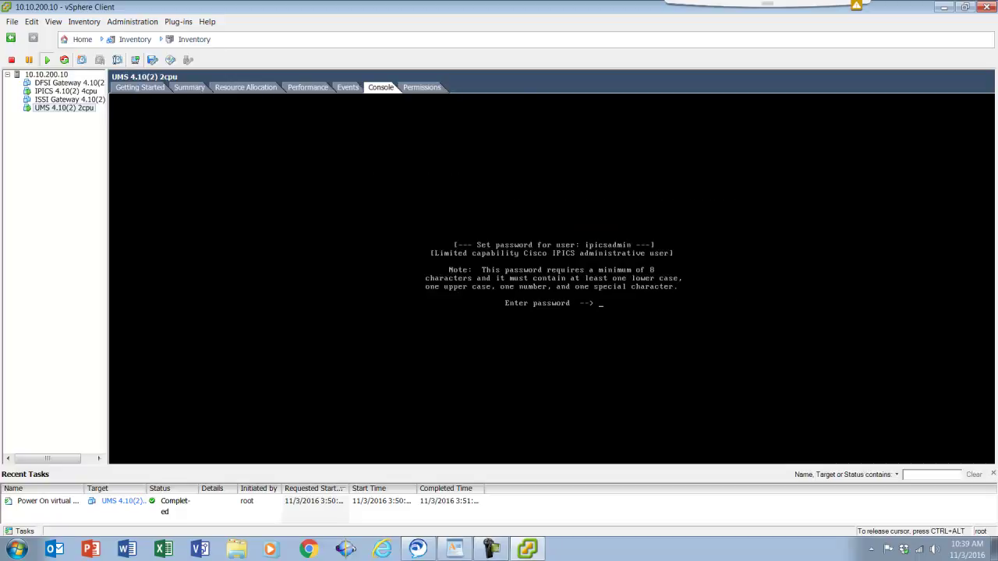
Set and confirm the ipicsadmin password and answer yes to install Cisco UMS
key("Return")
key("Return")
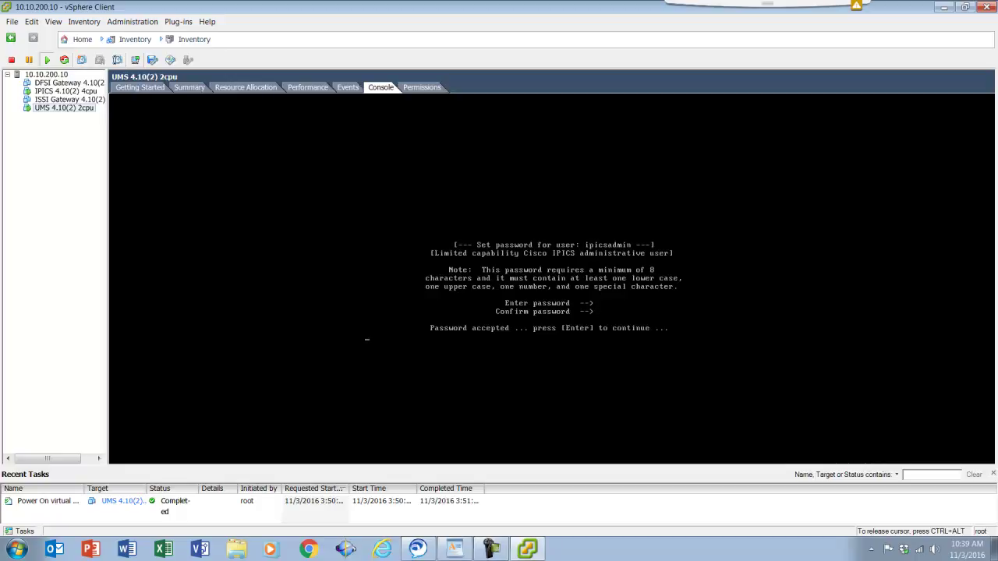
key("Return")
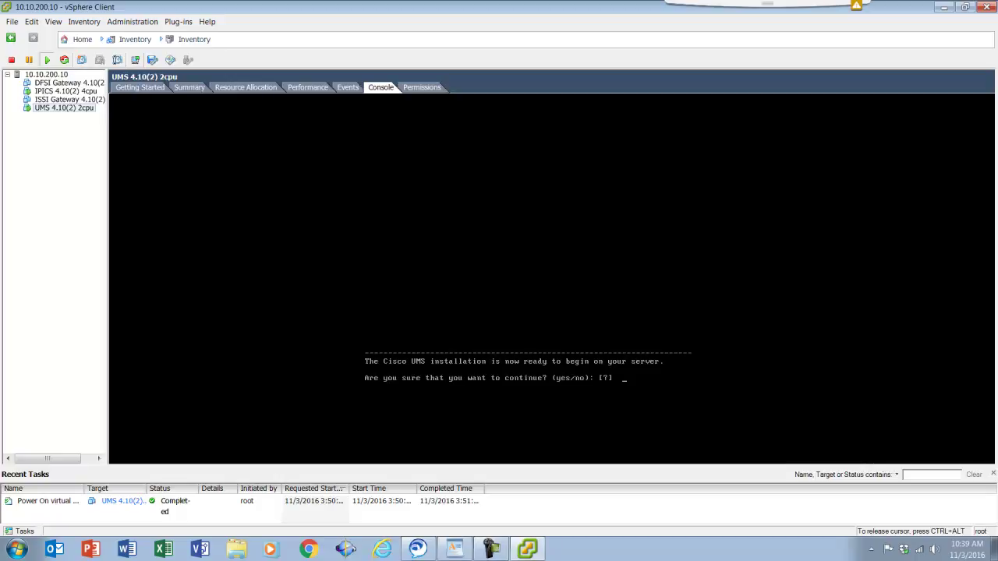
type("yes")
key("Return")
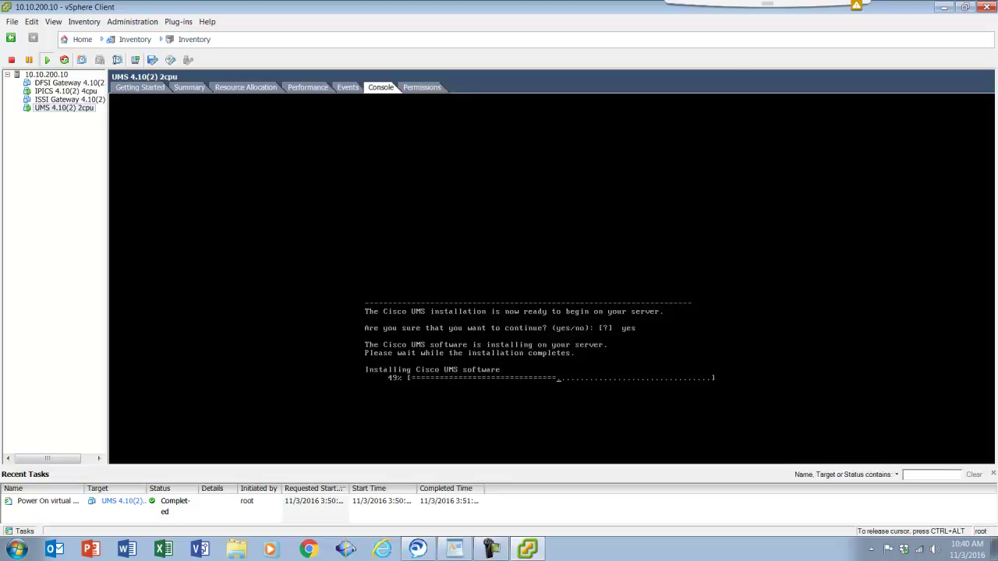
key("ctrl+alt")
View the IPICS VM console at 50% installed, then return to the UMS VM
left_click(90, 92)
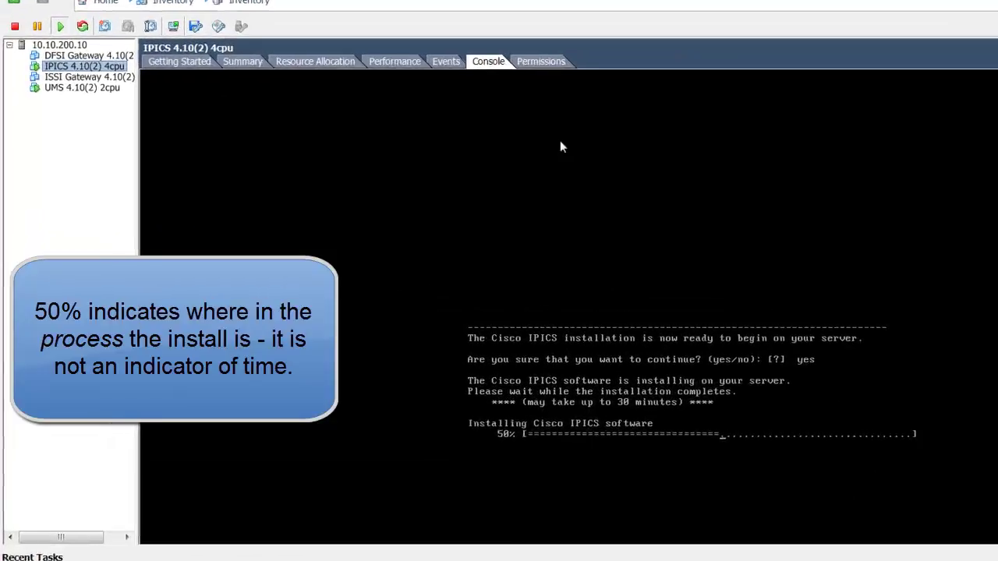
left_click(889, 227)
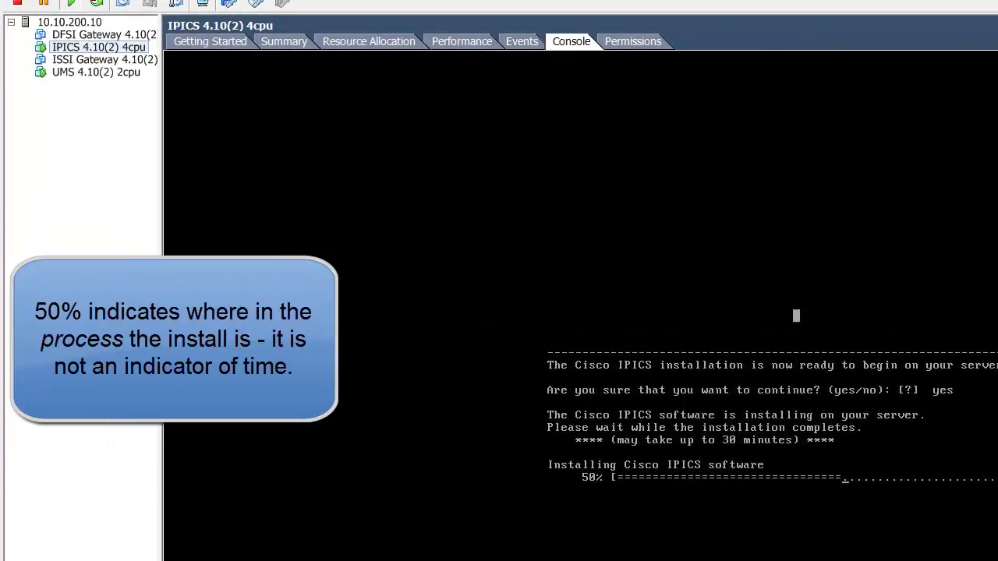
key("ctrl+alt")
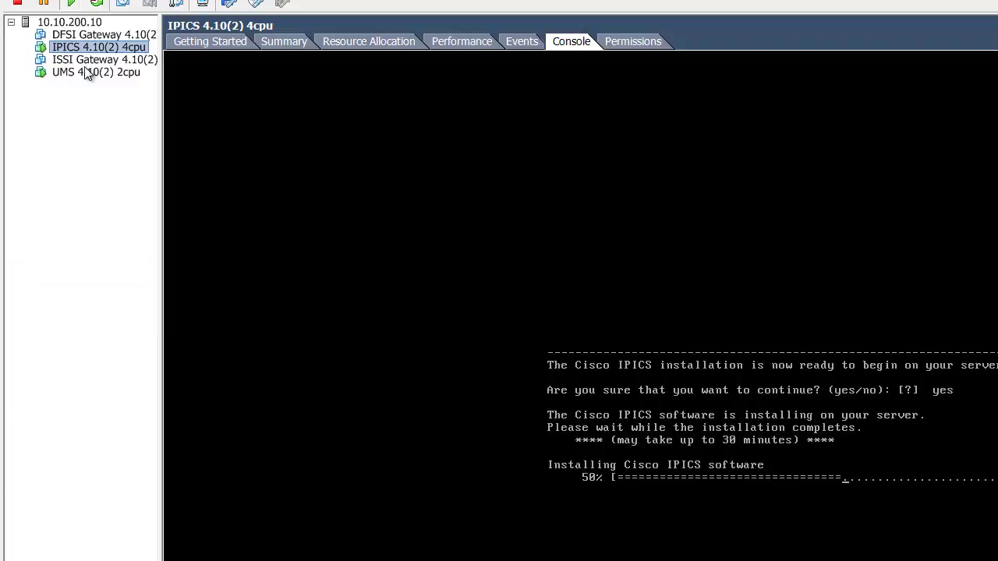
left_click(86, 71)
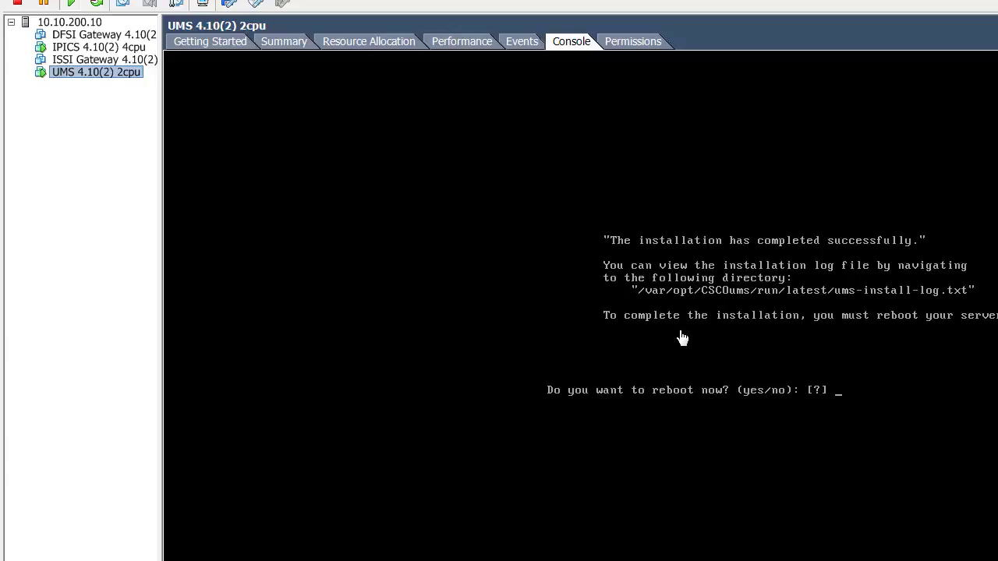
Answer yes at the UMS reboot prompt and wait for the VM to return to its ums login prompt
left_click(681, 337)
type("yes")
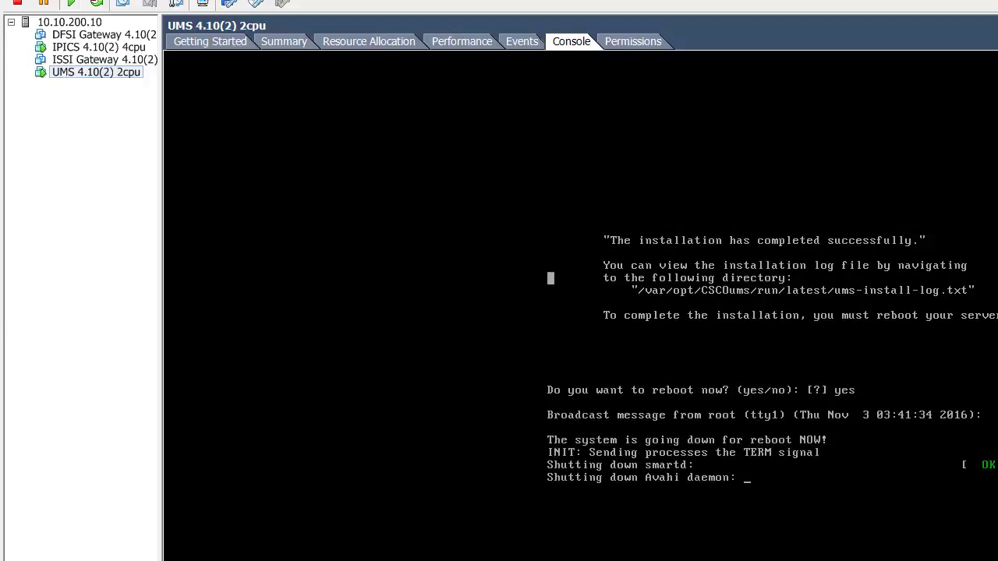
key("ctrl+alt")
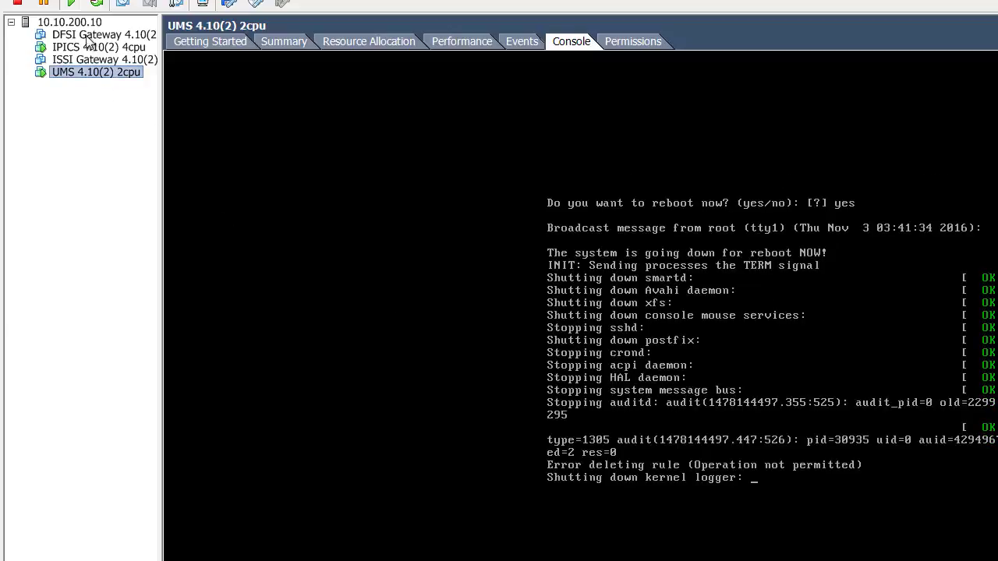
left_click(92, 48)
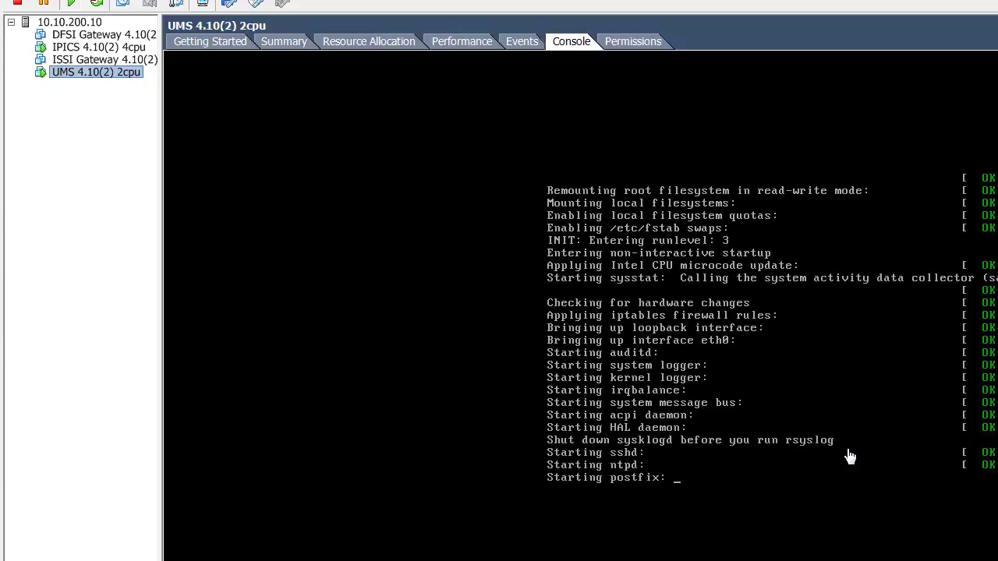
left_click(850, 457)
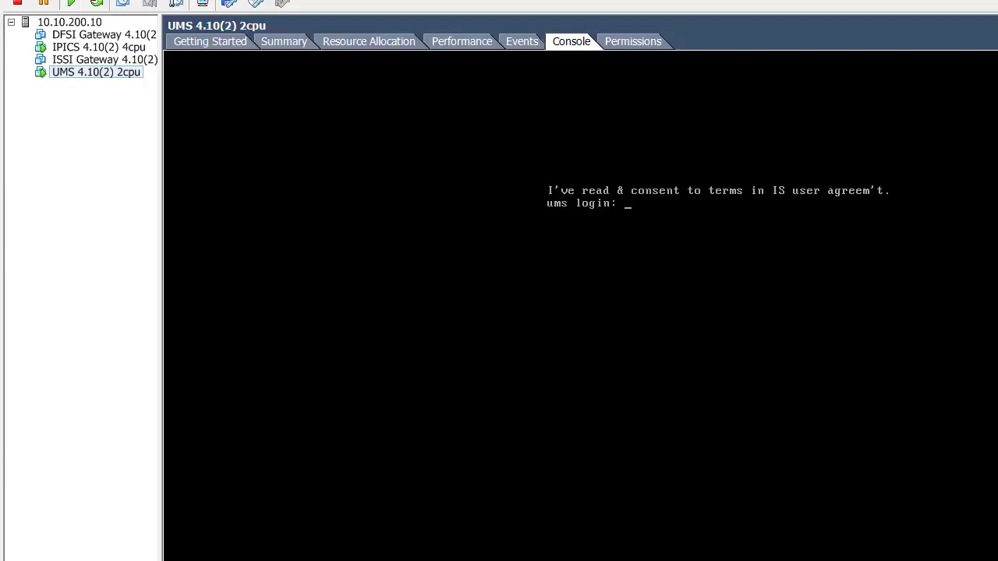
Log in to the UMS VM as root and SSH to 10.10.200.12, accepting its host key
type("root")
key("Return")
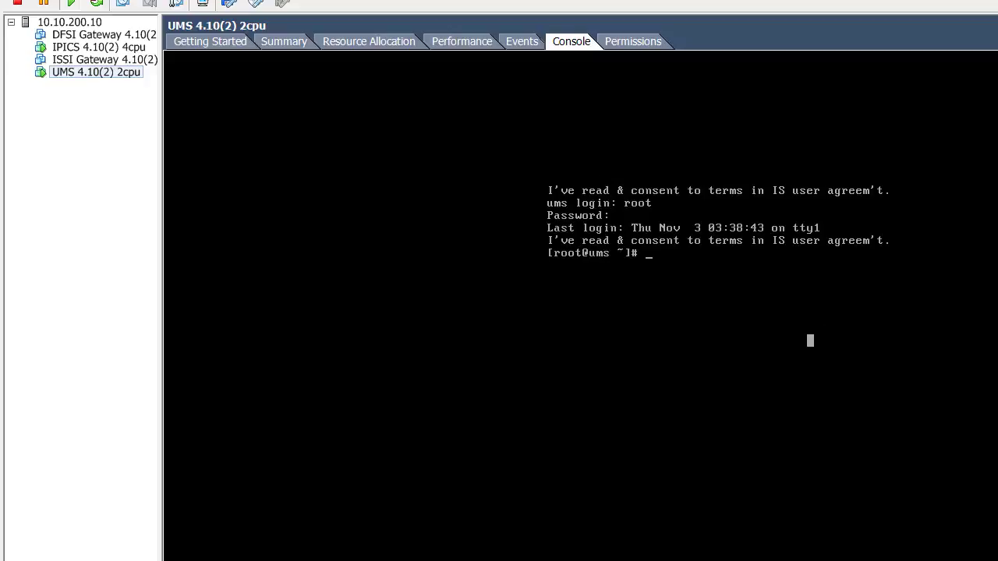
type("ssh 10.10.200.12")
key("Return")
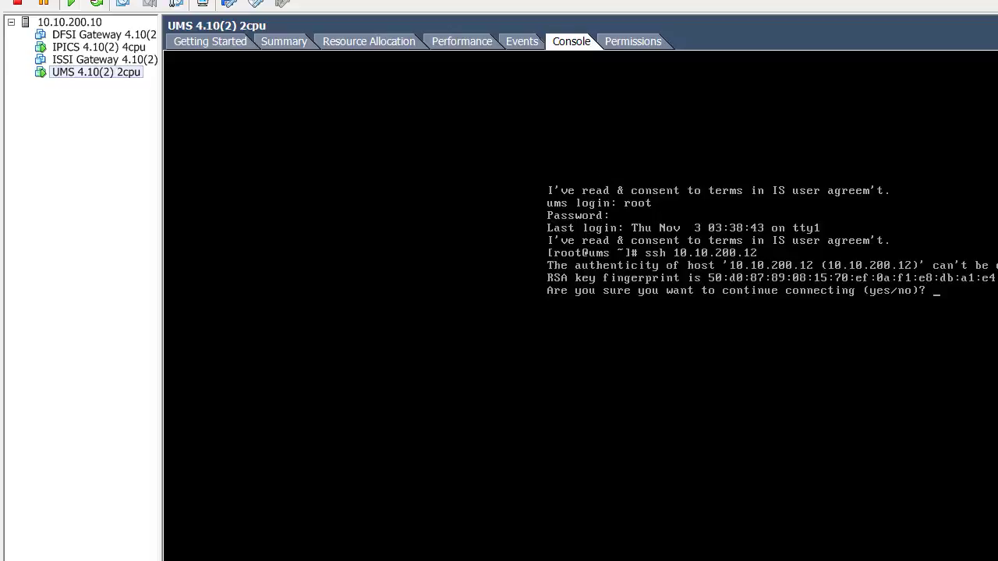
type("yes")
key("Return")
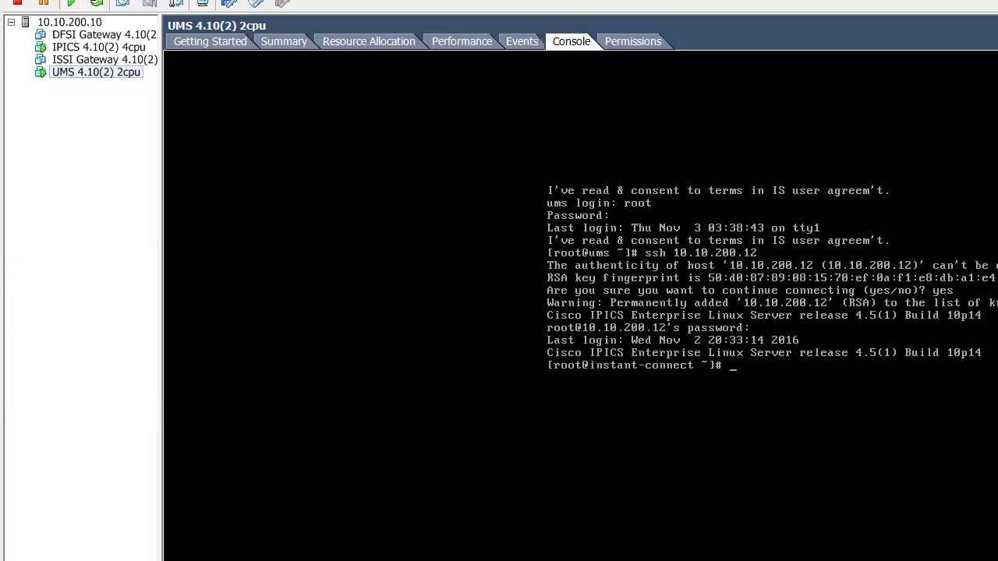
SSH on to 10.10.200.13, accept its host key, and enter more /etc/hosts
type("ssh 10.10.200.13")
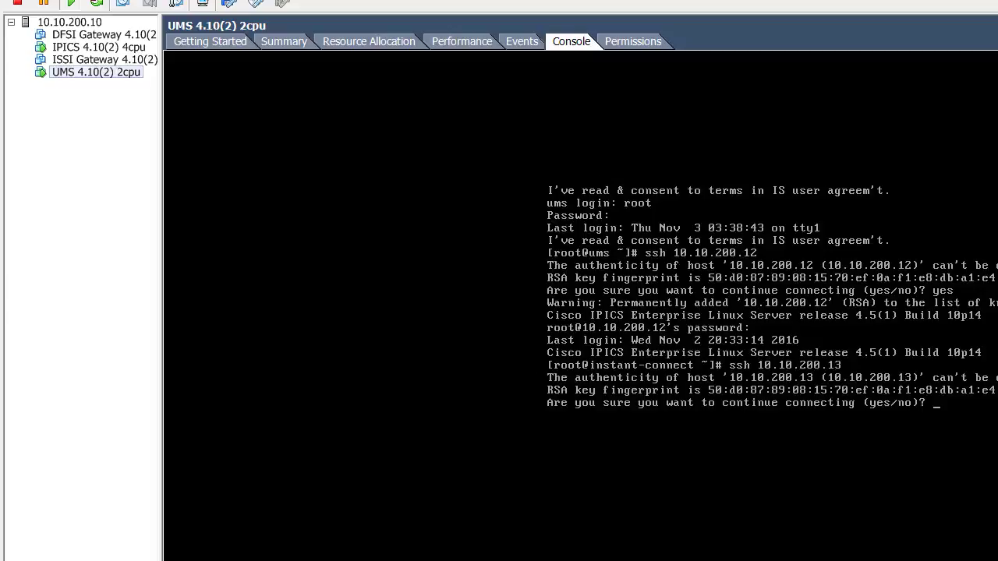
type("yes")
key("Return")
key("Return")
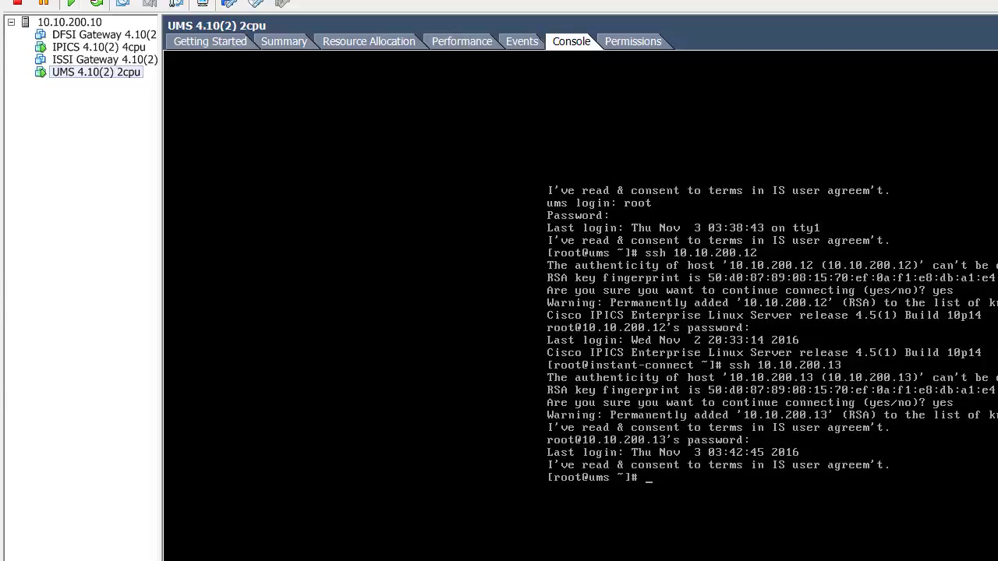
type("more /etc/hosts")
Add 10.10.200.12 instant-connect.demo.cisco.com instant-connect to /etc/hosts in vi, save with :wq!, and return home
key("Return")
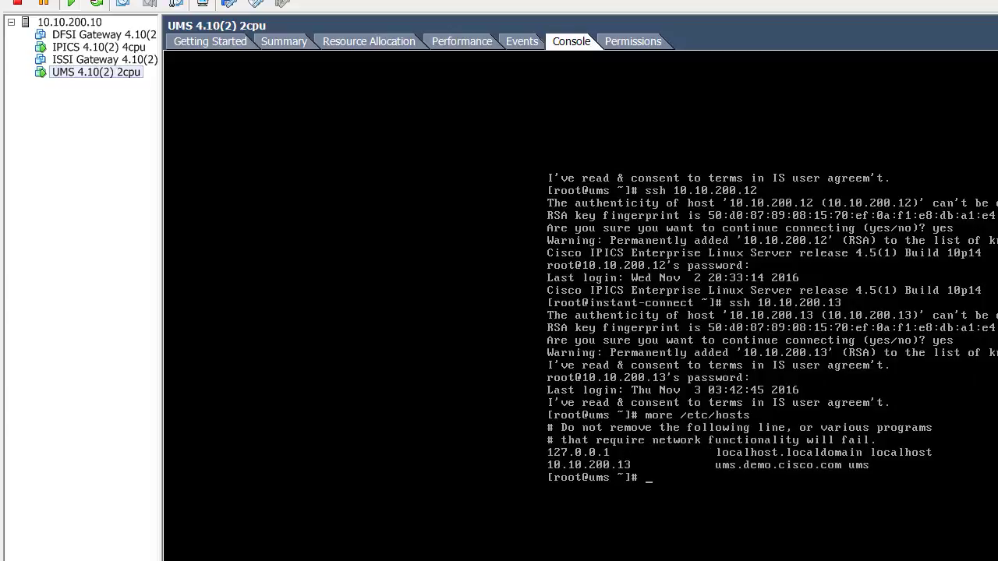
type("vi /etc/hosts")
key("Return")
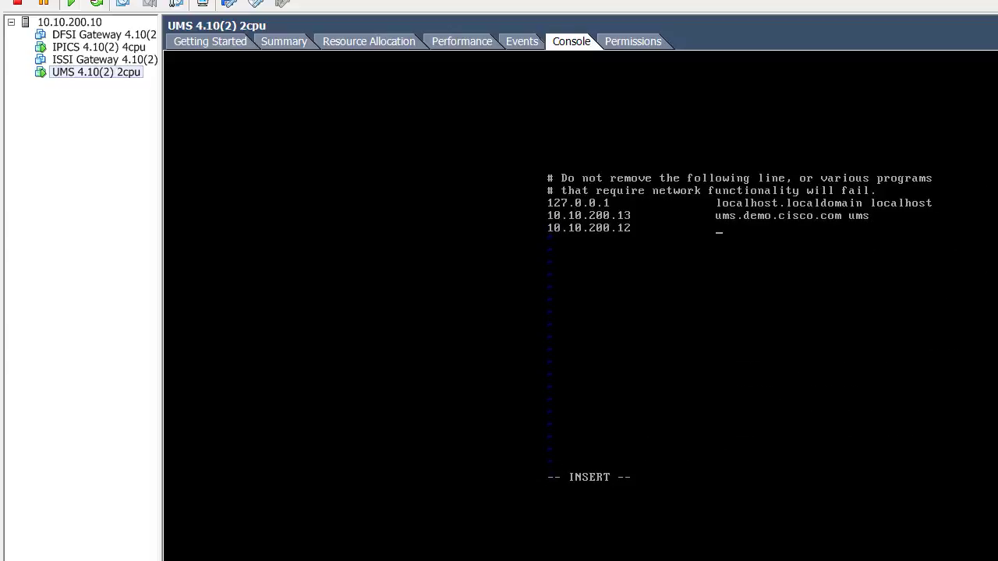
type("instant-connect.demo.cisco.c")
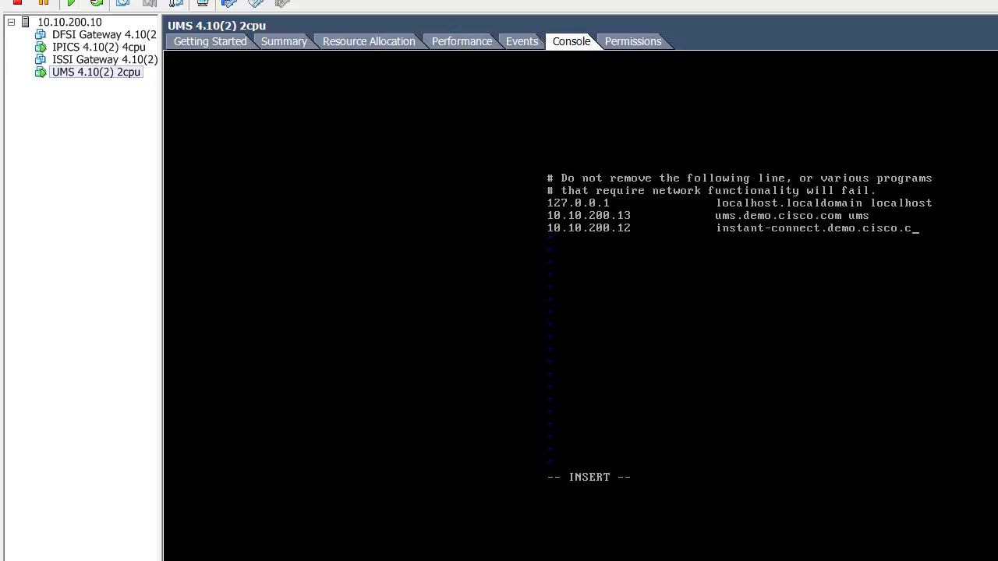
type("om instant-")
type("co")
key("Escape")
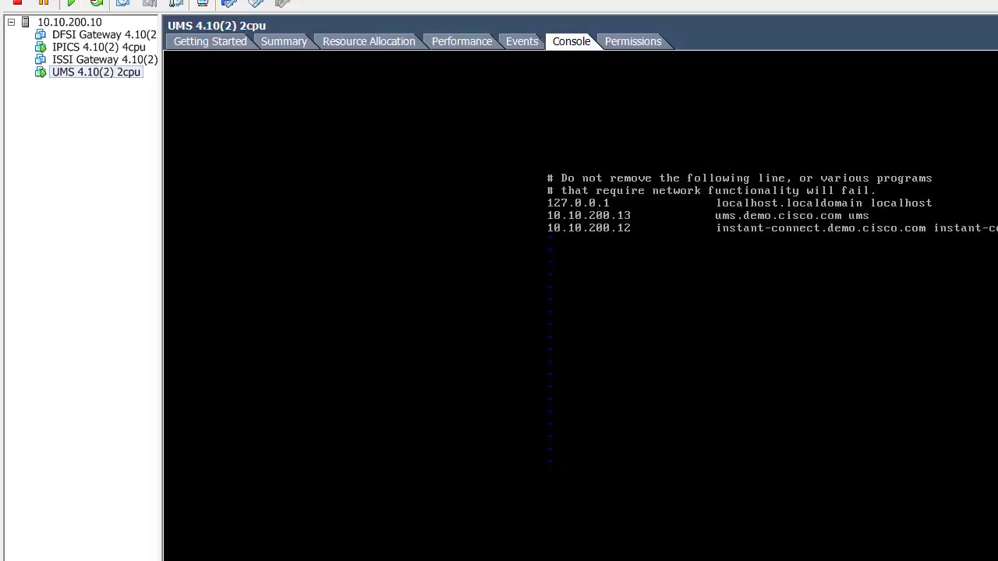
type(":wq!")
key("Return")
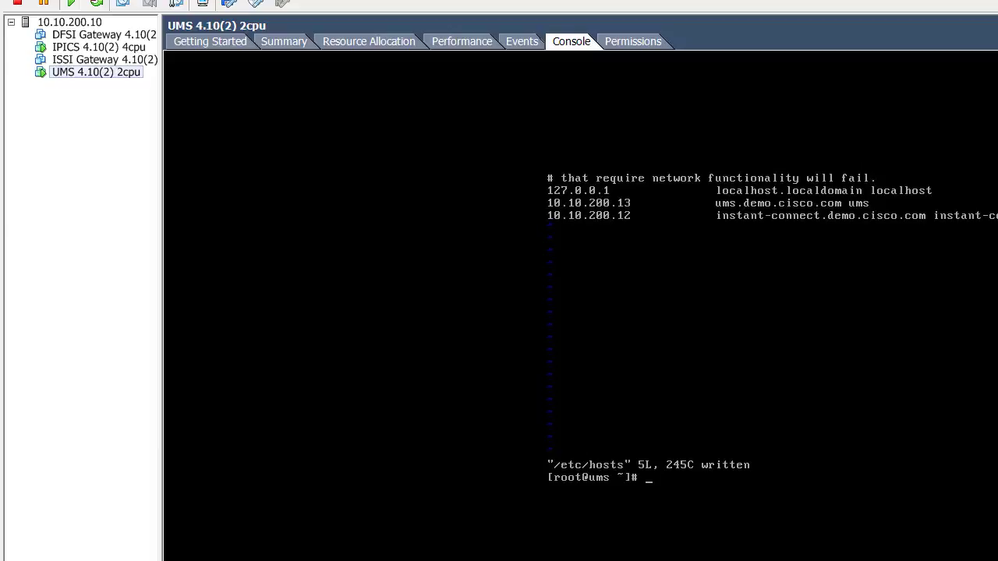
type("cd")
key("Return")
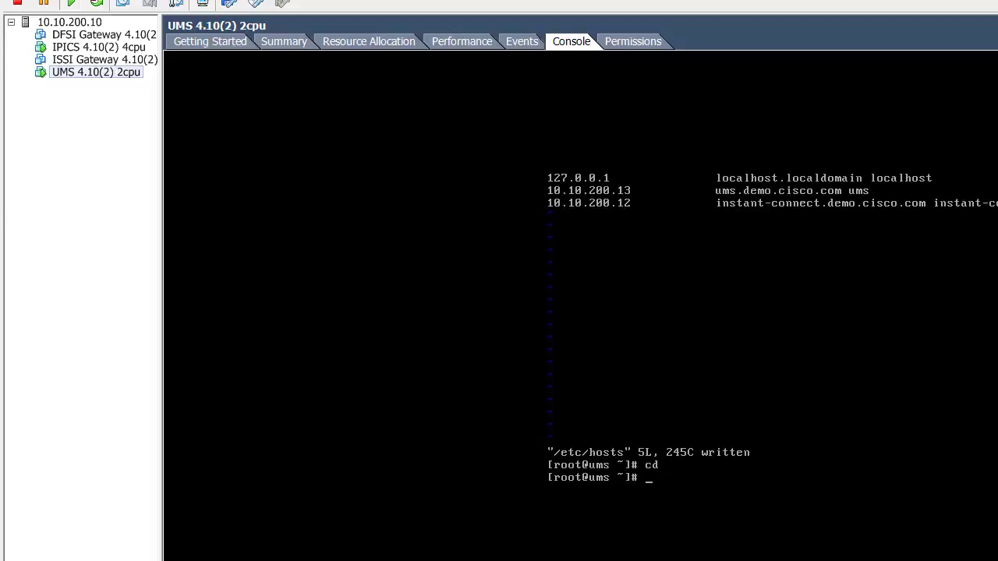
SSH from UMS to instant-connect by hostname, accept its key, log in as root, and change to /etc
type("ssh instant-connect")
key("Return")
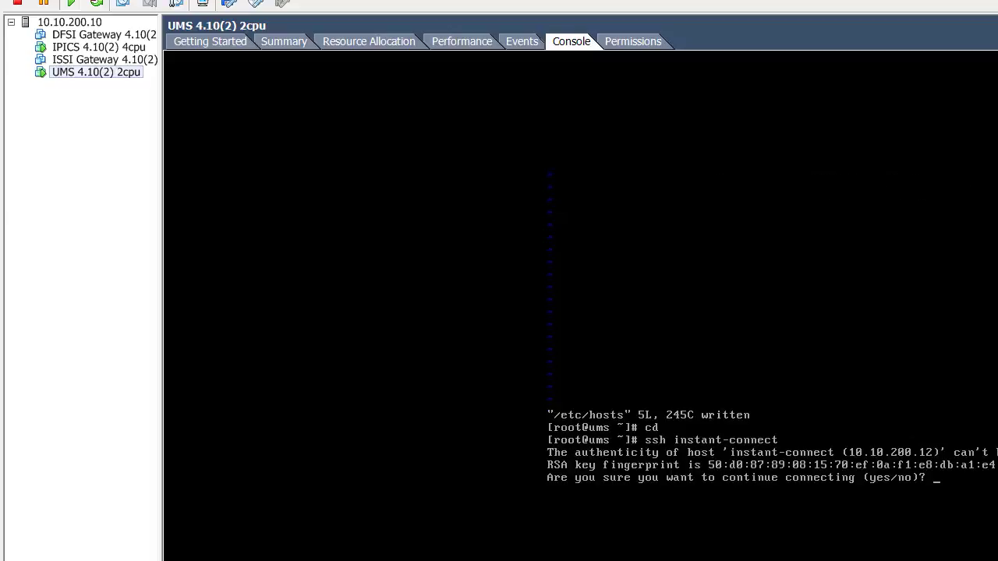
type("yes")
key("Return")
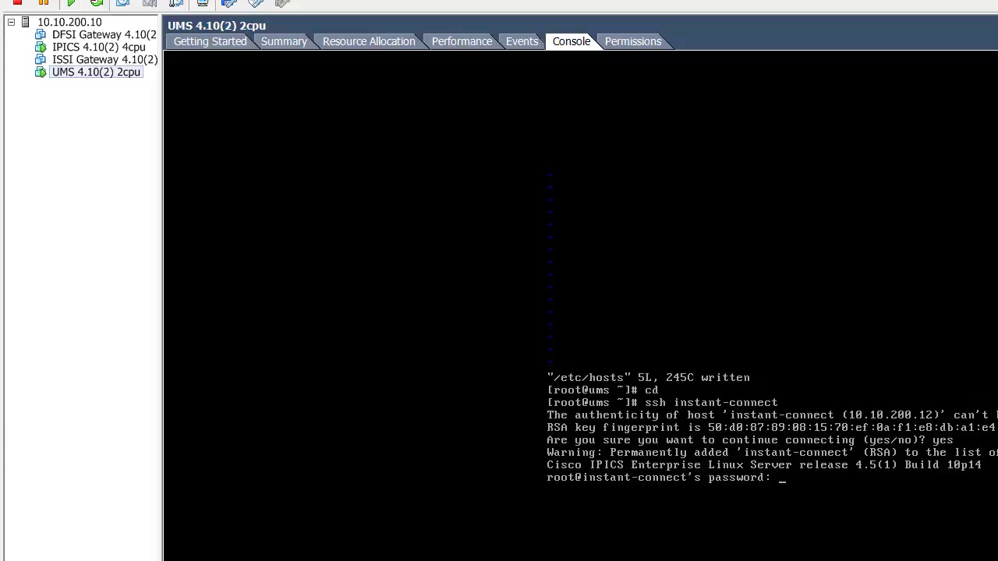
key("Return")
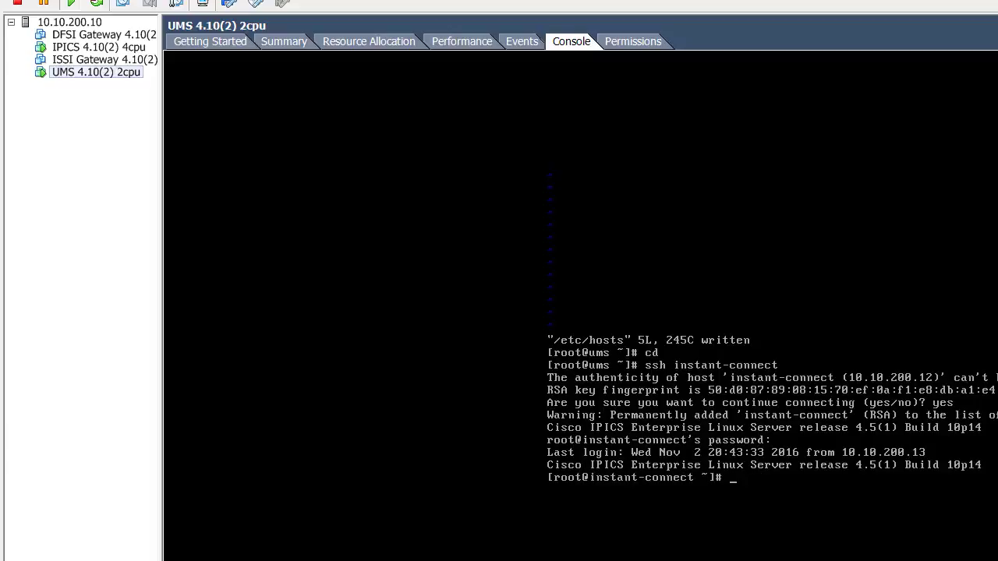
type("cd /etc/hosts")
key("Return")
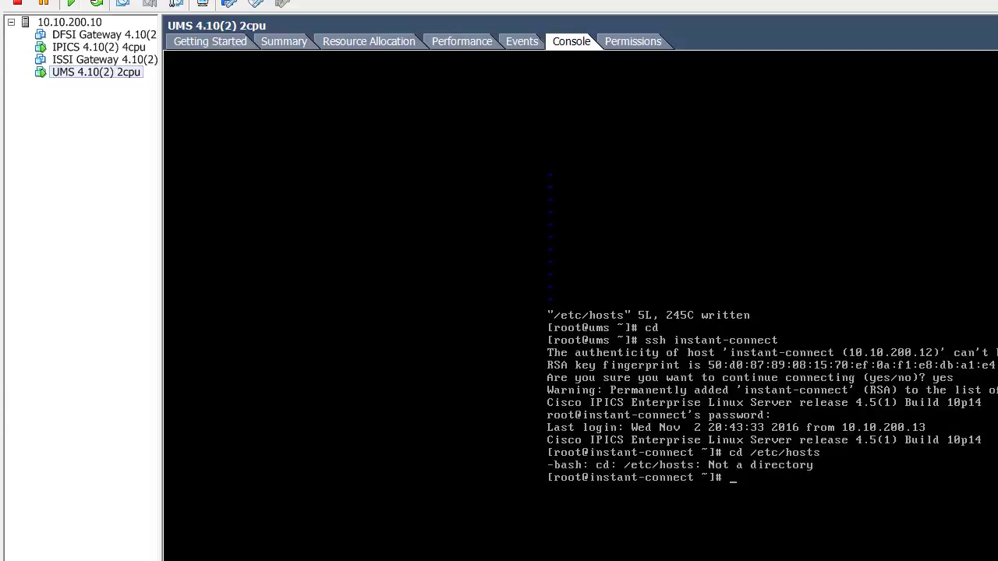
type("cd /etc")
key("Return")
Append the line '10.10.200.13 ums.demo.cisco.com ums' to instant-connect's hosts file and save it
type("vi hosts")
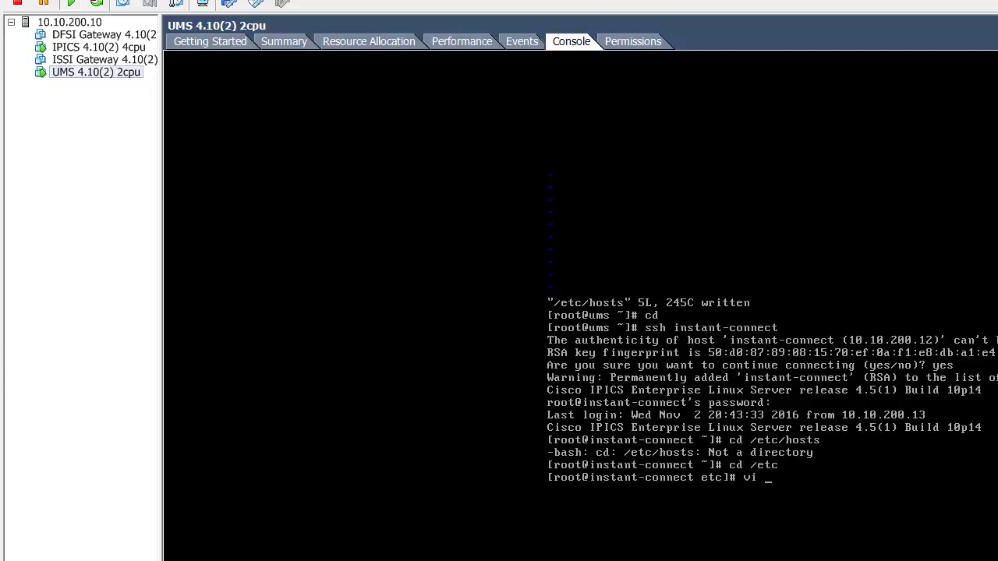
key("Return")
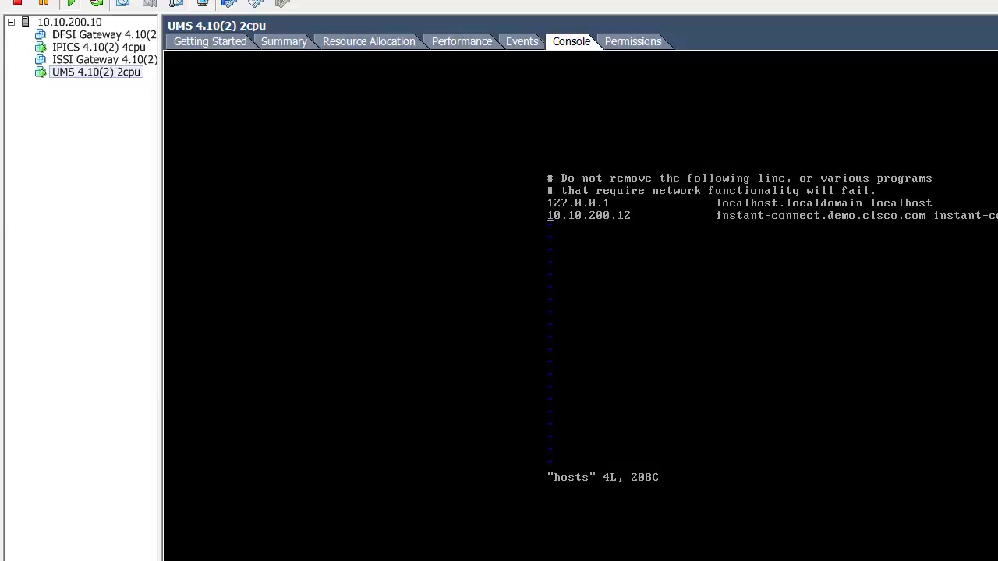
type("o1")
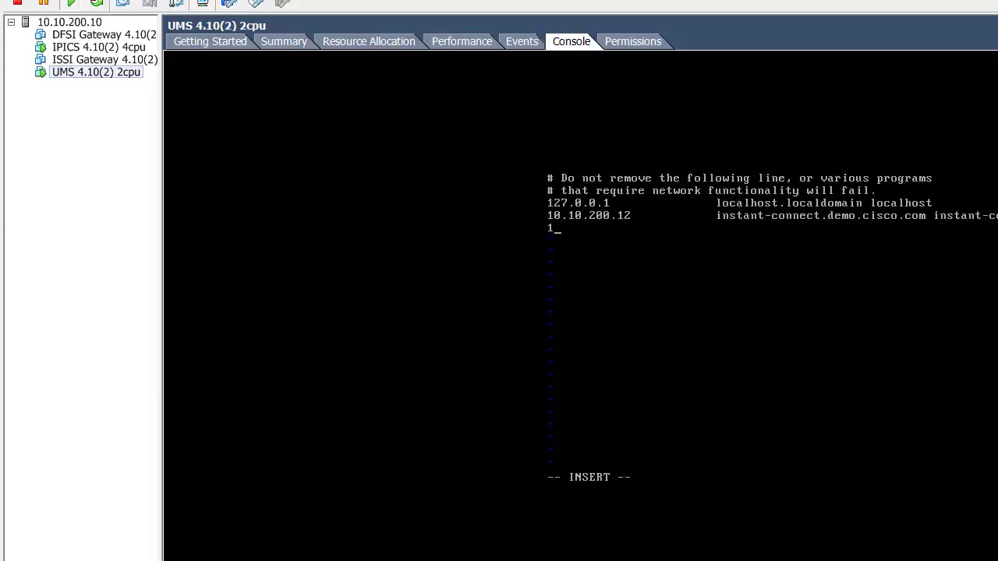
type("0.10.200.13            ums.demo.")
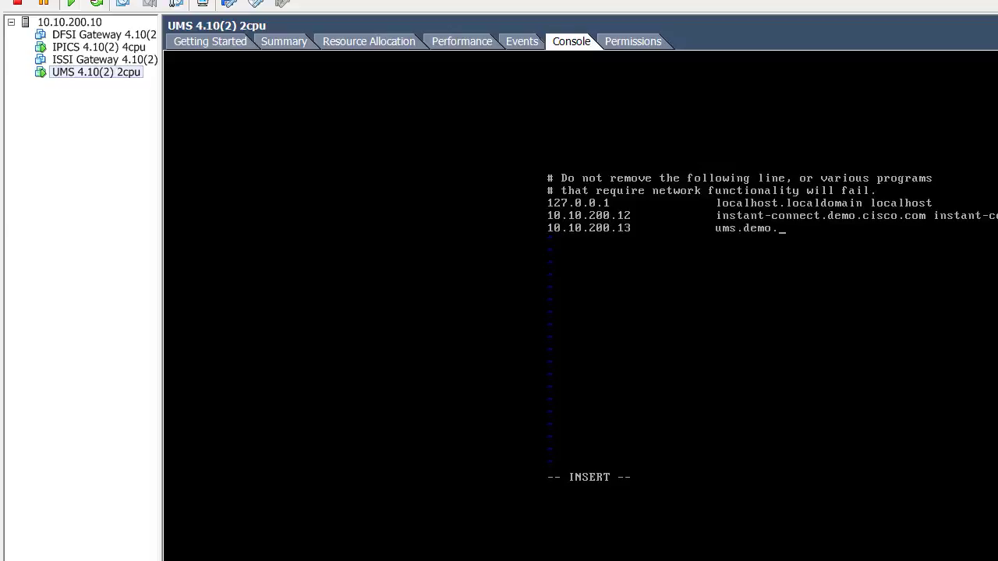
type("cisco.com ums")
key("Escape")
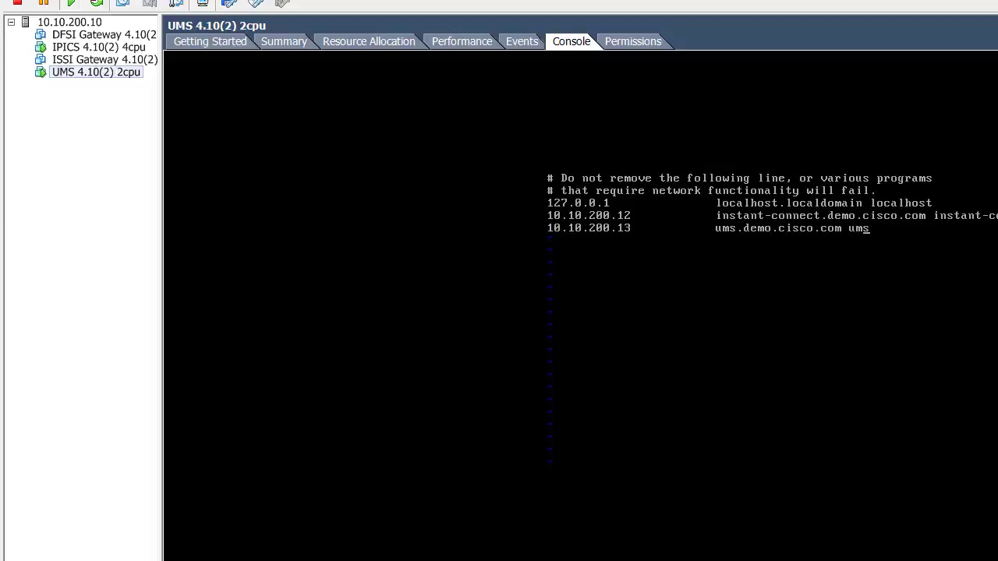
type(":wq")
key("Return")
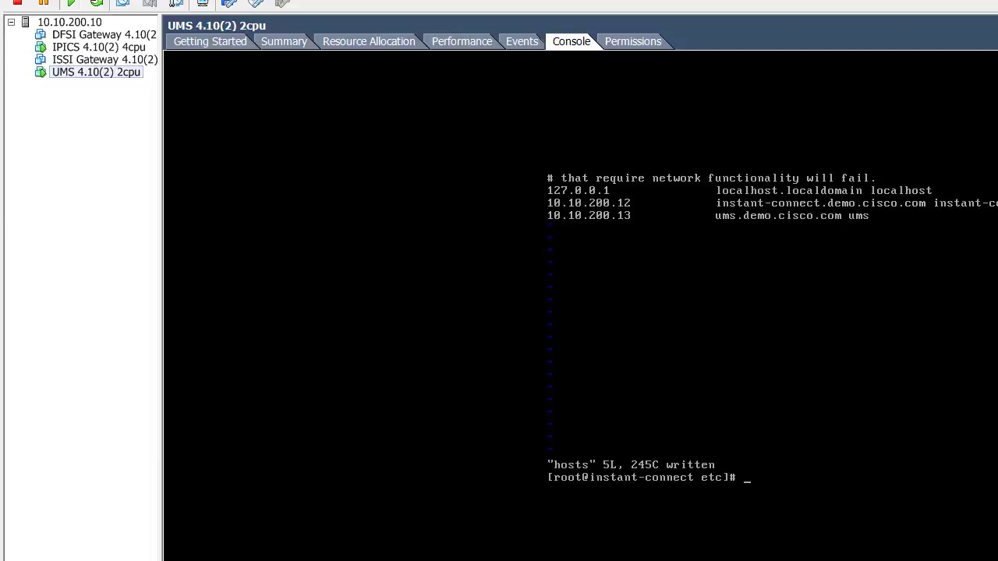
Test SSH to ums by hostname, then switch to the IPICS VM in the inventory
type("ssh ums")
key("Return")
left_click(99, 47)
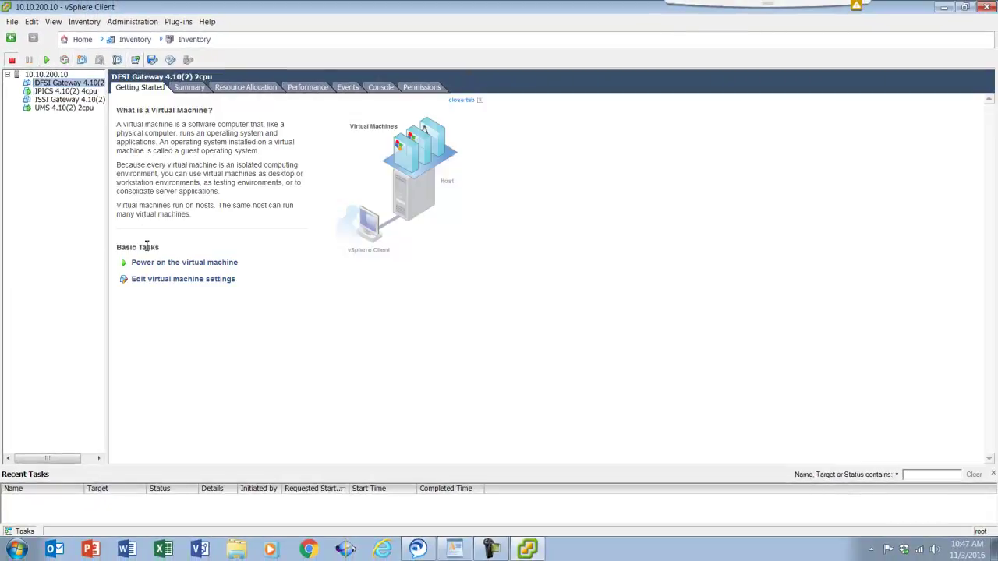
Power on the DFSI Gateway VM and view its console
left_click(124, 263)
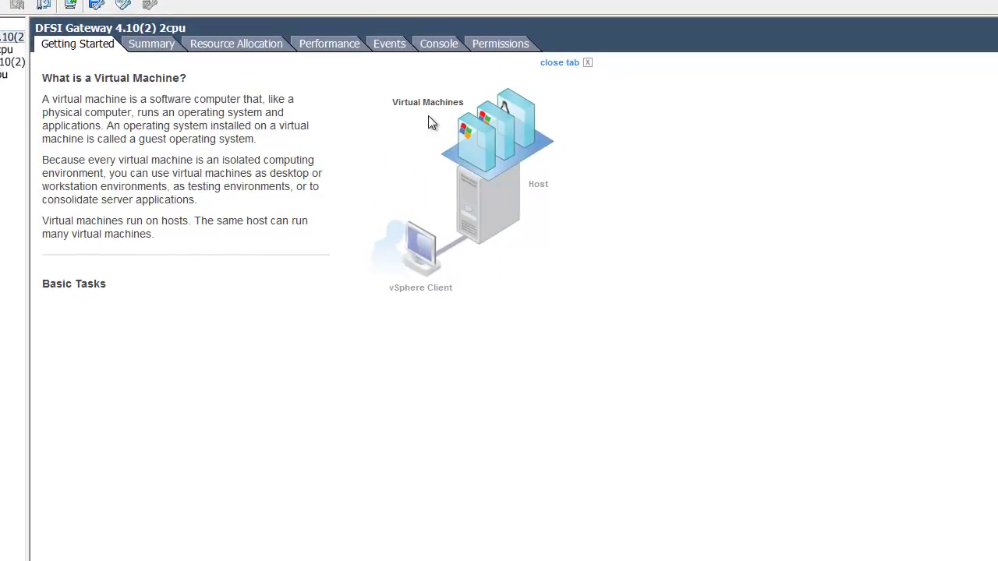
left_click(445, 46)
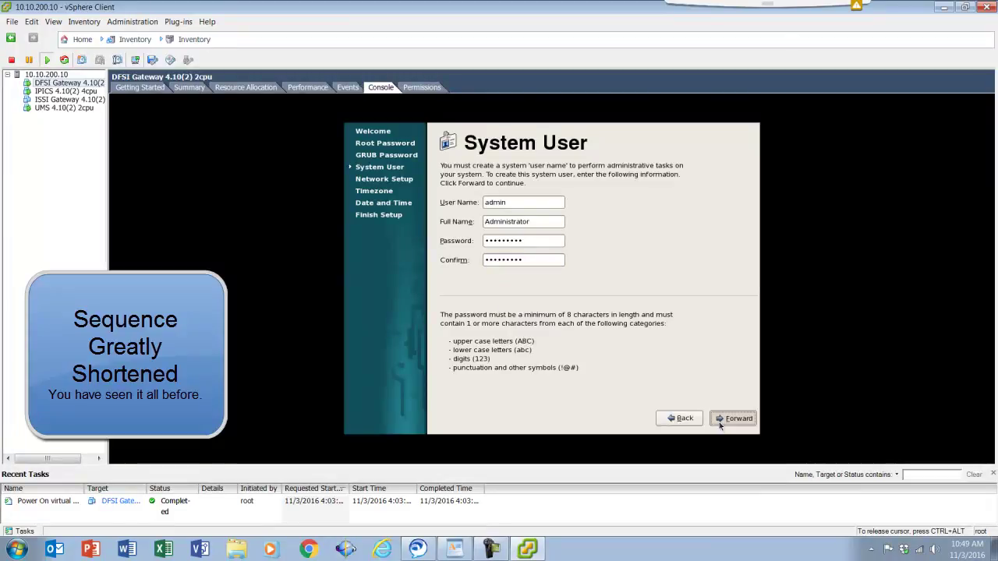
Finish the DFSI Gateway first-boot wizard and enter root as the login name
left_click(719, 421)
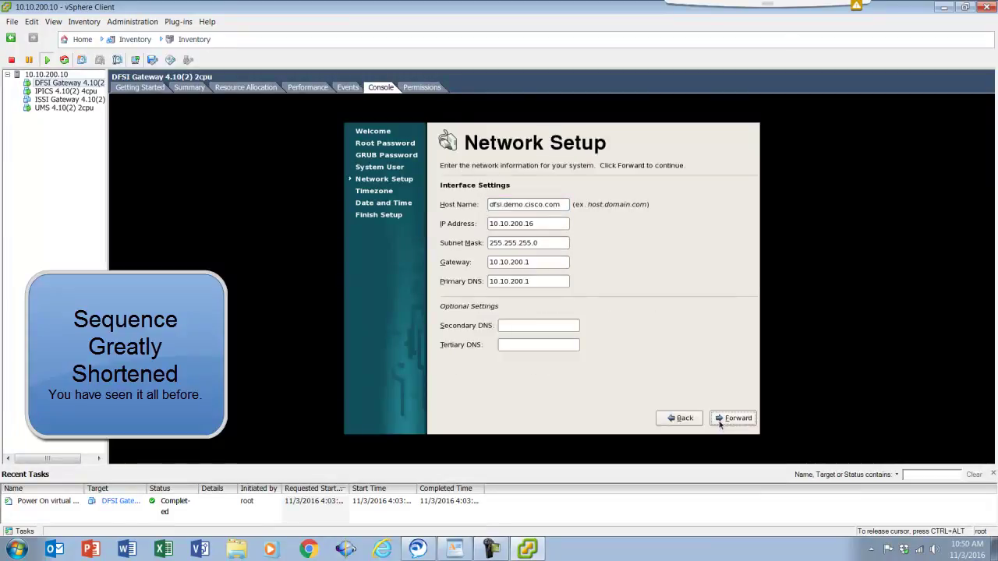
left_click(733, 419)
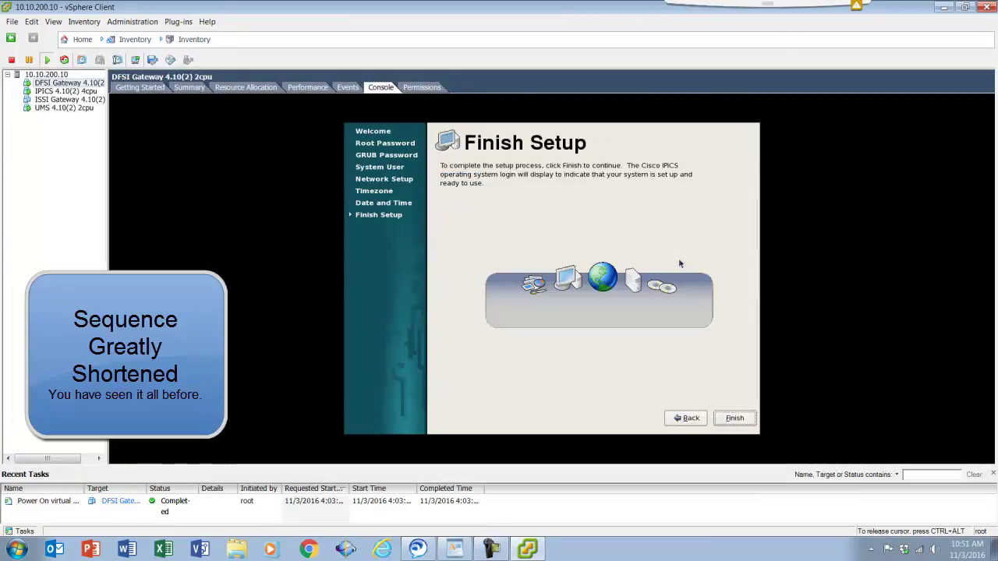
left_click(734, 419)
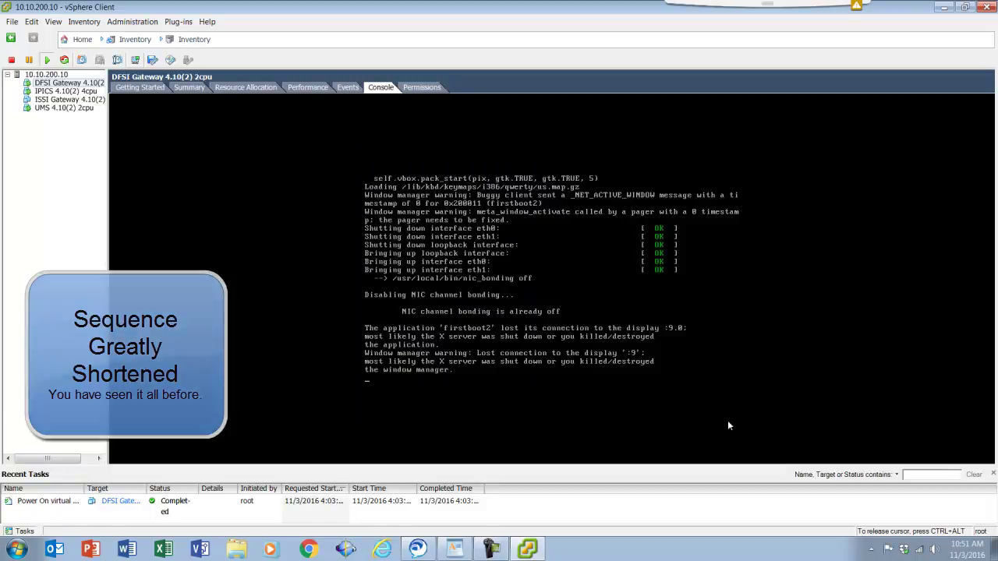
type("r")
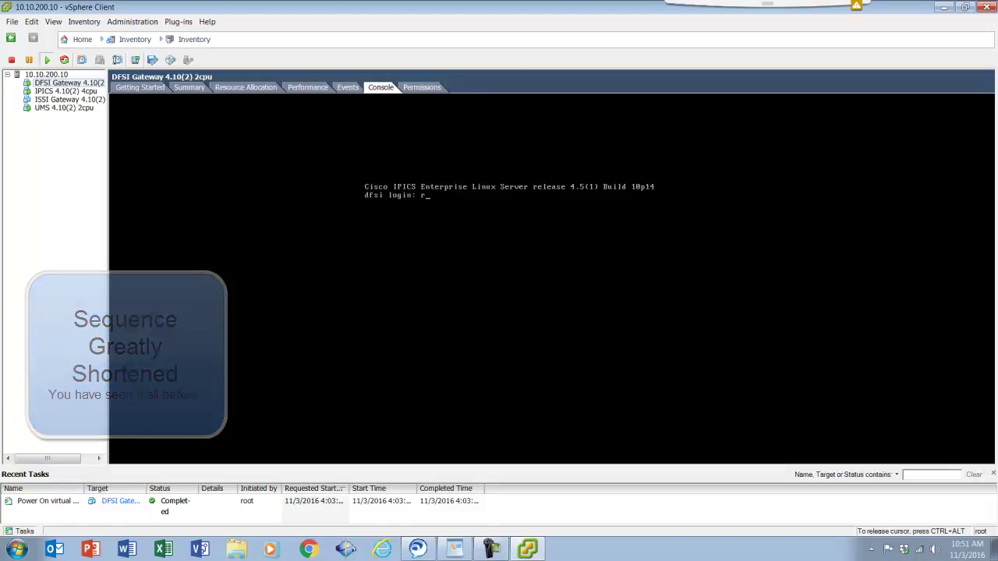
type("oot")
key("Return")
Submit the password, change to the installer folder, and start ./dfsig-4.10-2.bin
key("Return")
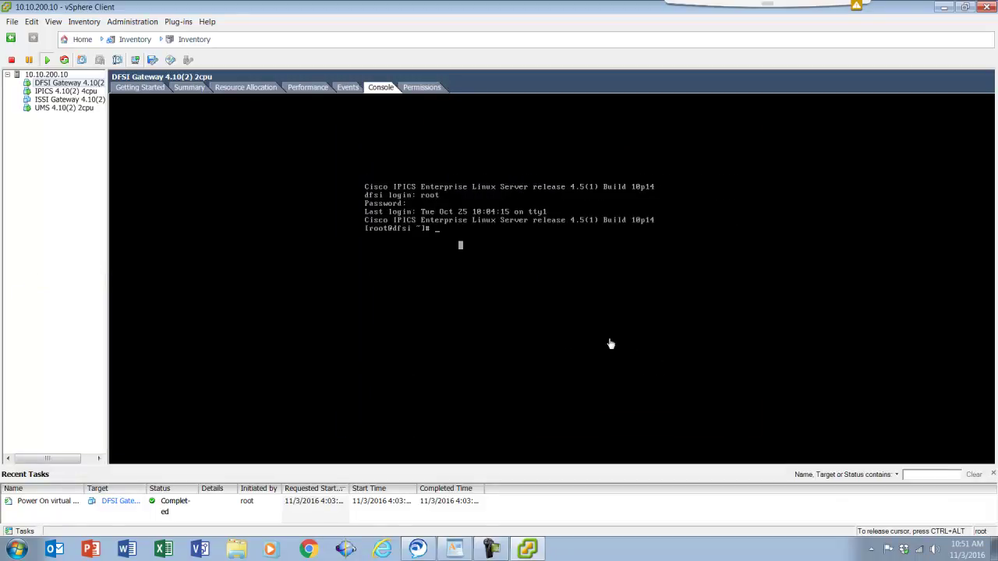
left_click(188, 200)
type("cd installer")
key("Return")
type("./df")
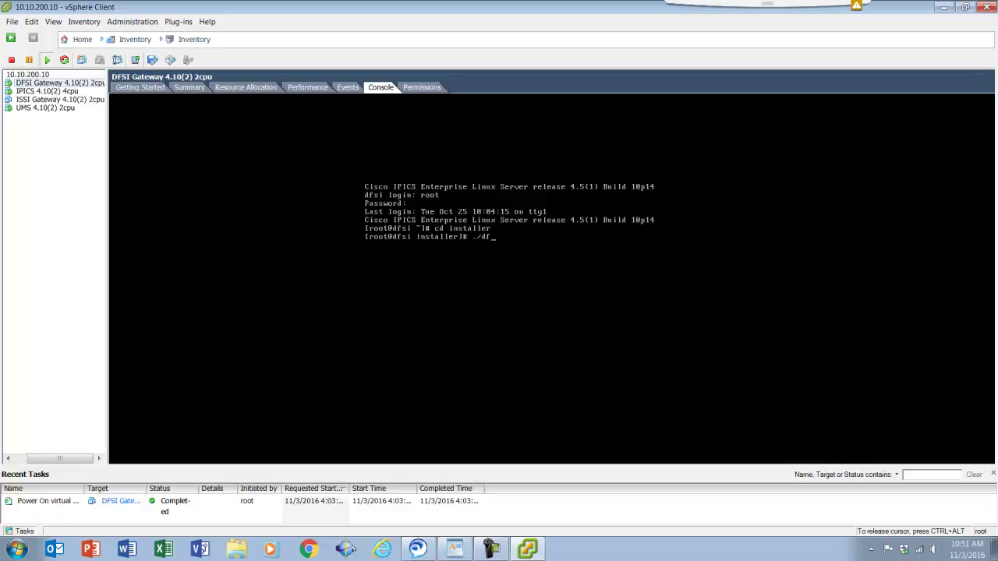
key("Tab")
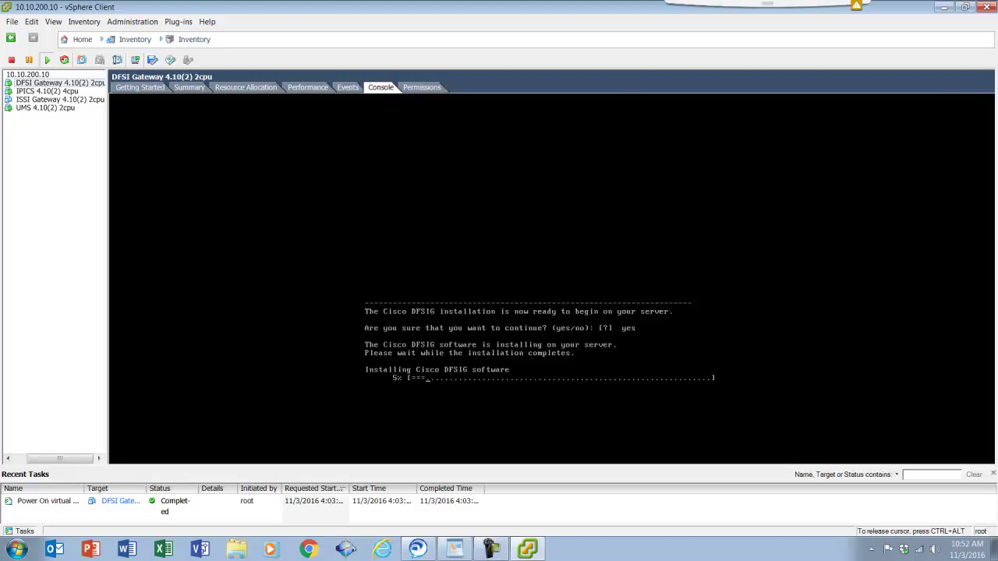
key("ctrl+alt")
left_click(41, 92)
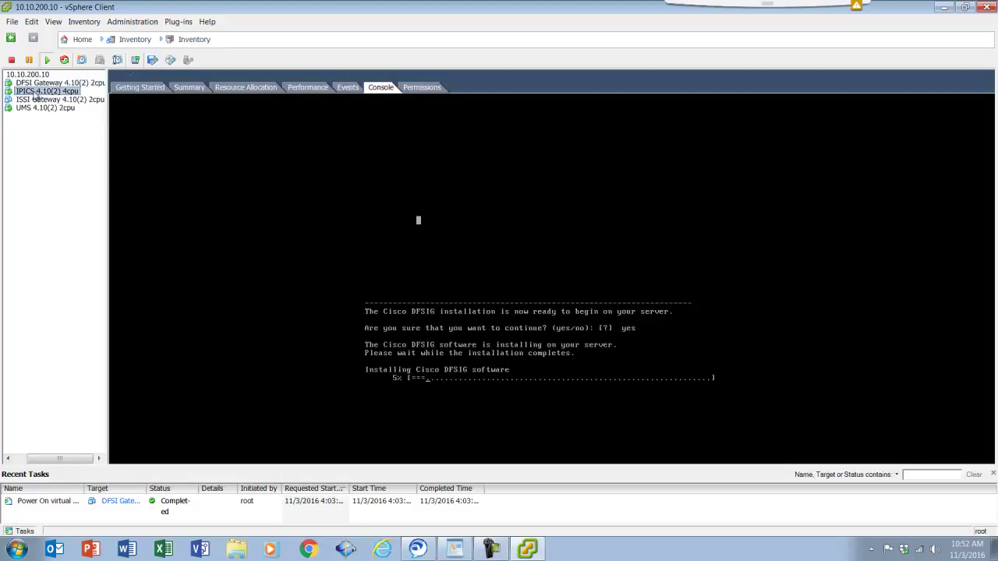
Check the IPICS console's installation progress, then return to the DFSI Gateway VM
left_click(537, 261)
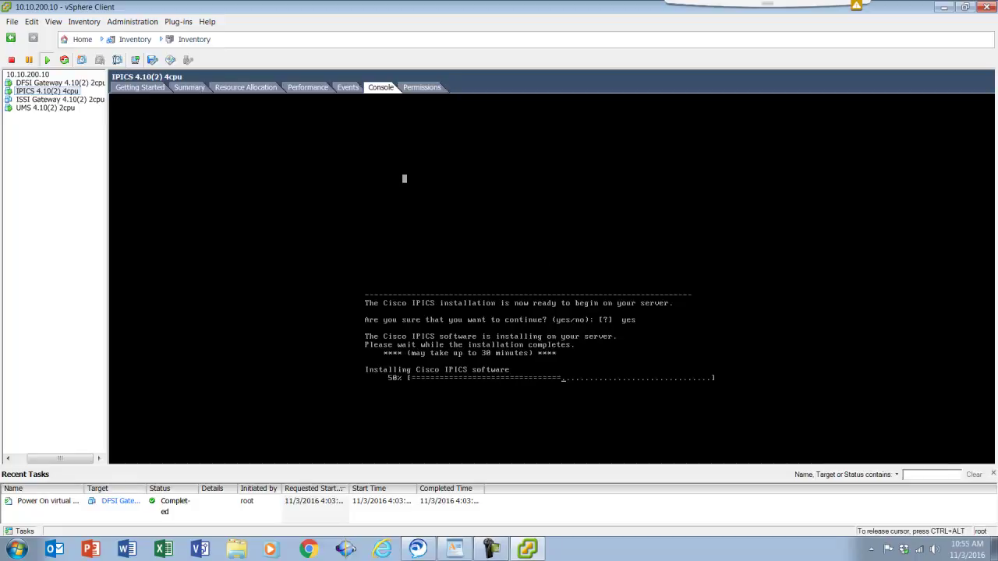
key("ctrl+alt")
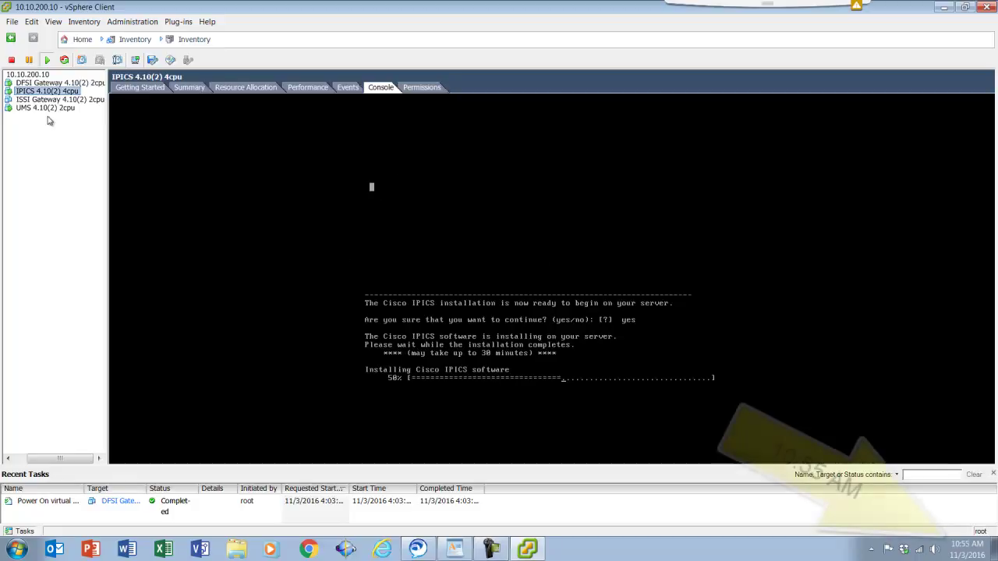
left_click(52, 83)
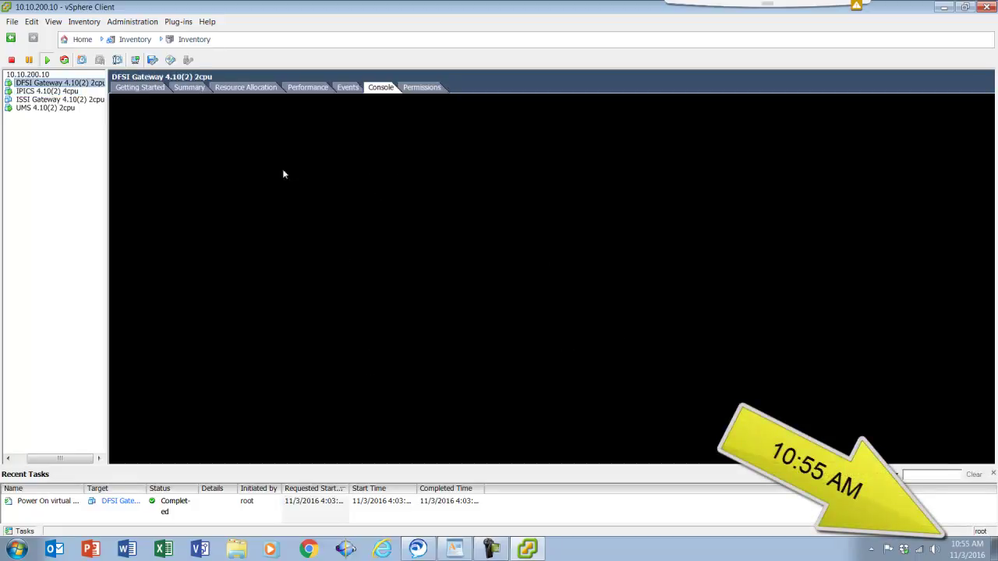
Confirm the DFSI Gateway reboot with yes and enter root at its dfsi login prompt
left_click(594, 345)
type("yes")
key("Return")
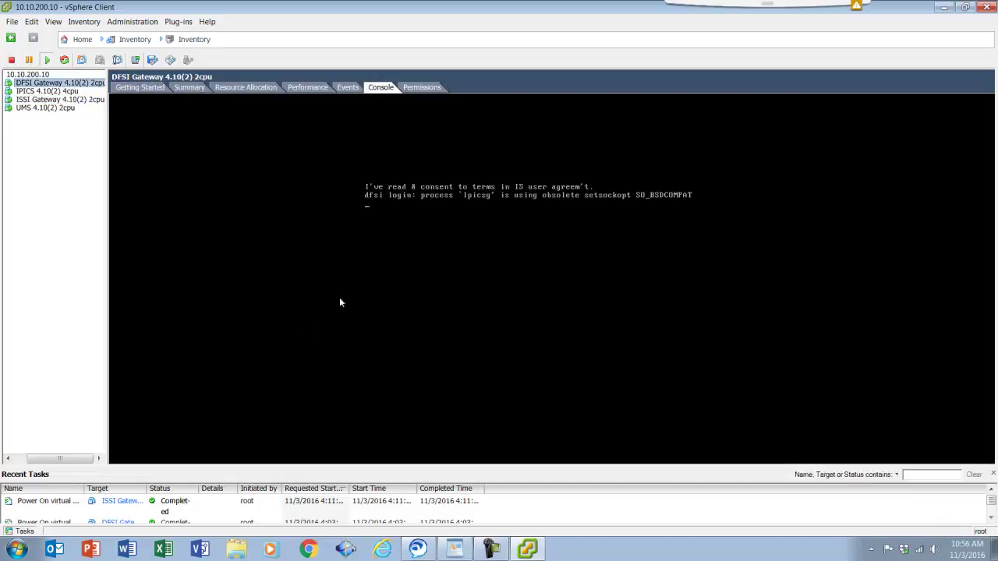
left_click(549, 269)
key("Return")
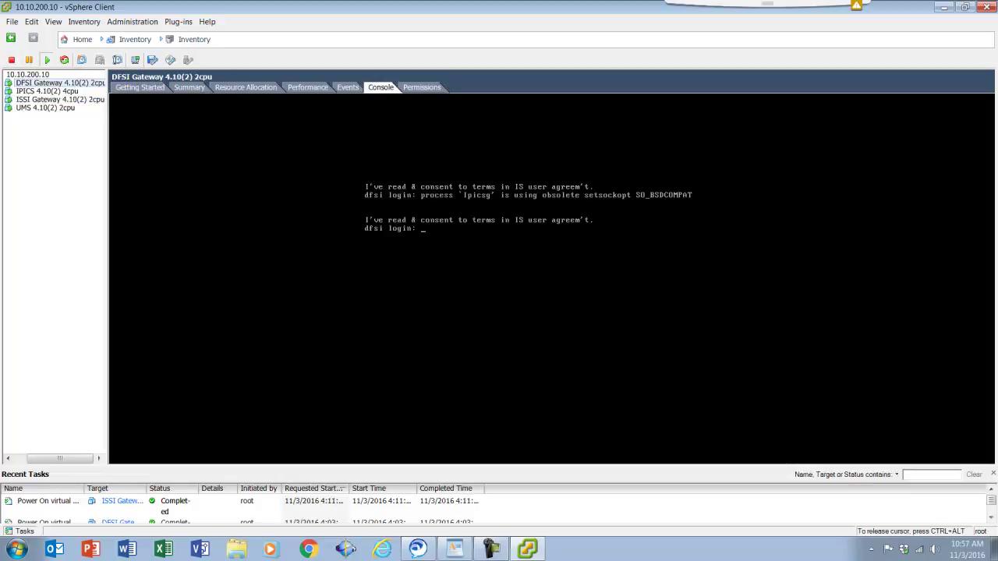
type("root")
key("Return")
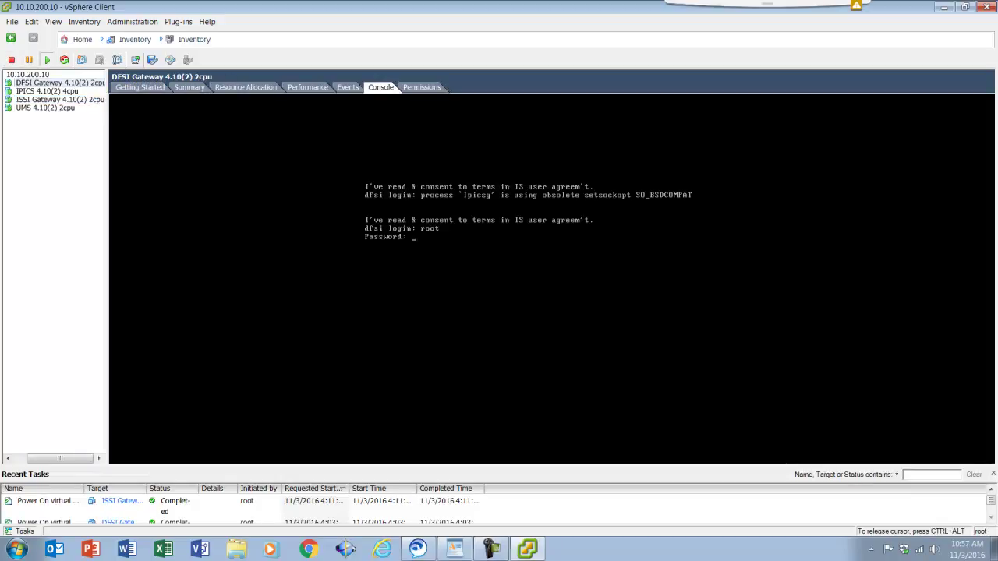